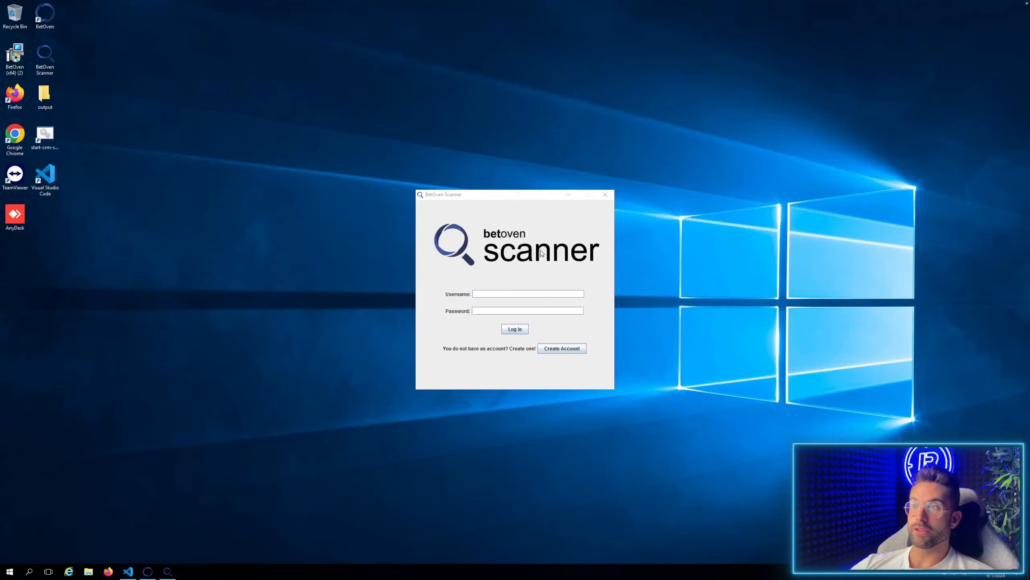
# Create a new scanner account with a username and a repeated password, leaving the referral code blank.
pyautogui.click(572, 350)
pyautogui.click(486, 252)
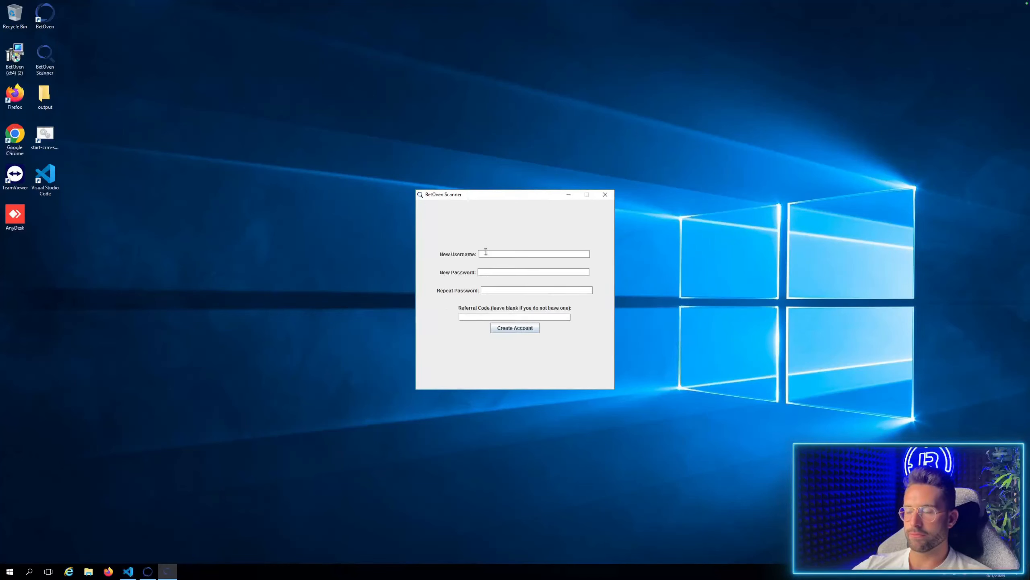
pyautogui.write('Allerhunt')
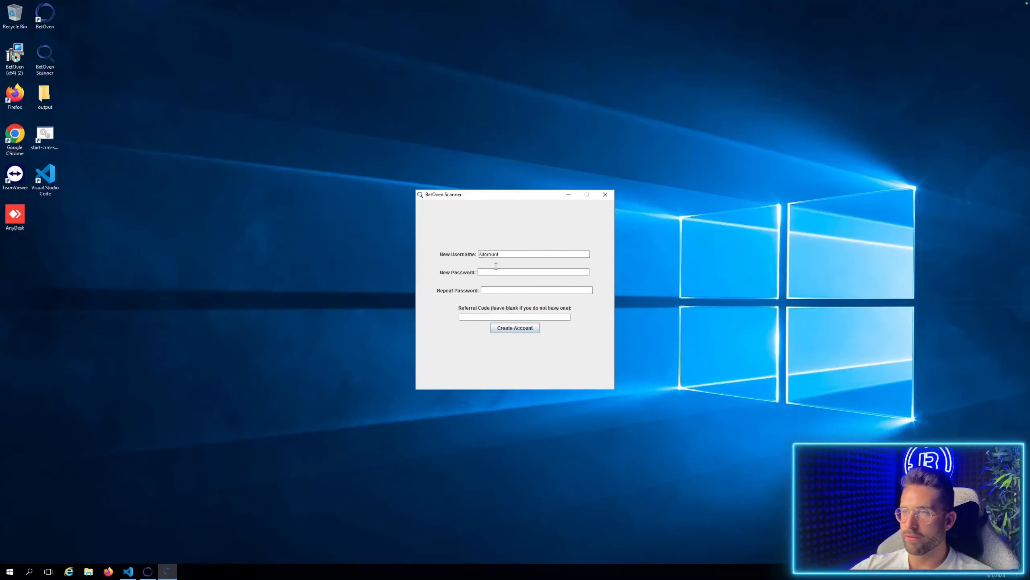
pyautogui.write('•••••')
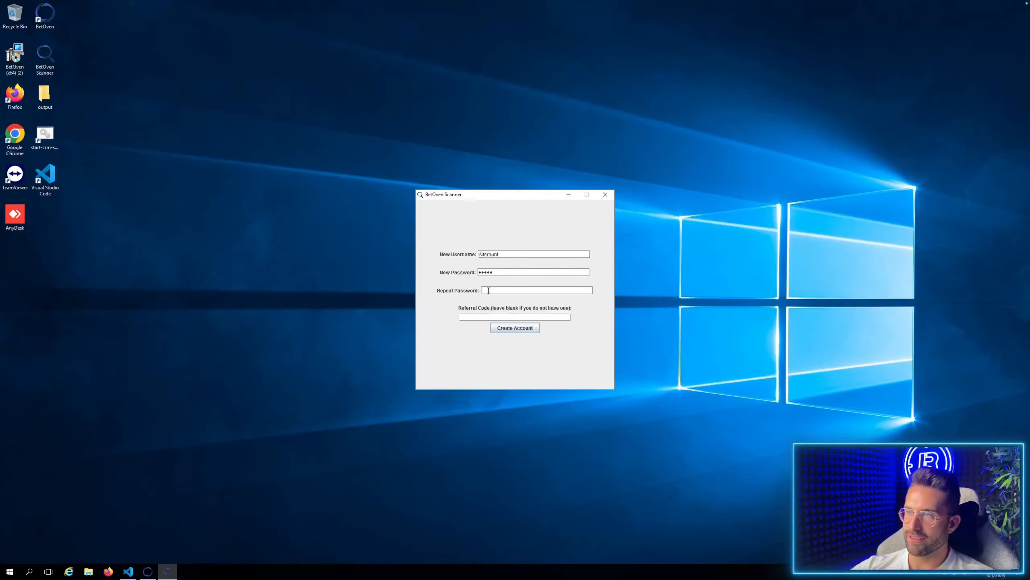
pyautogui.click(488, 291)
pyautogui.write('•••••')
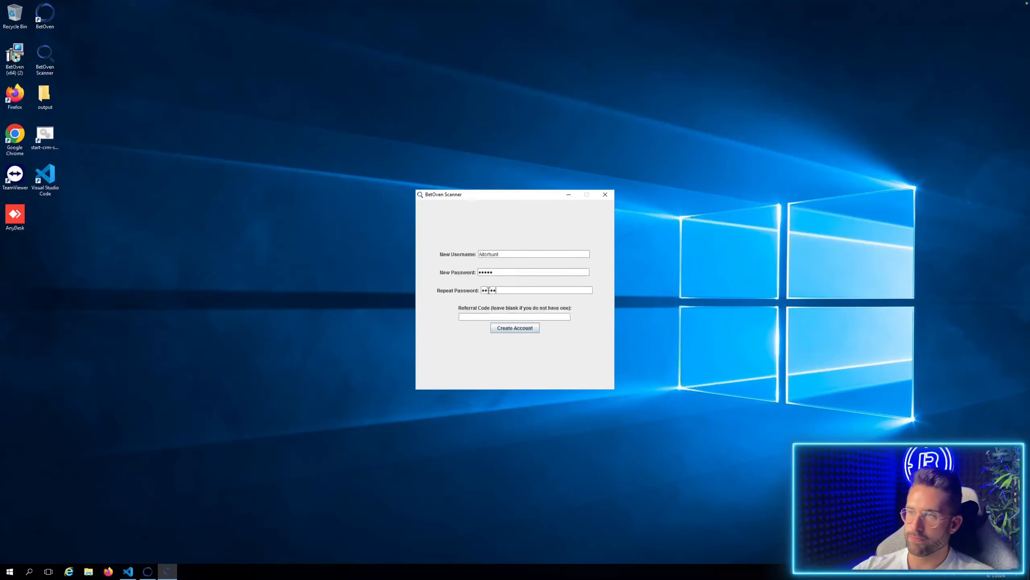
pyautogui.click(532, 329)
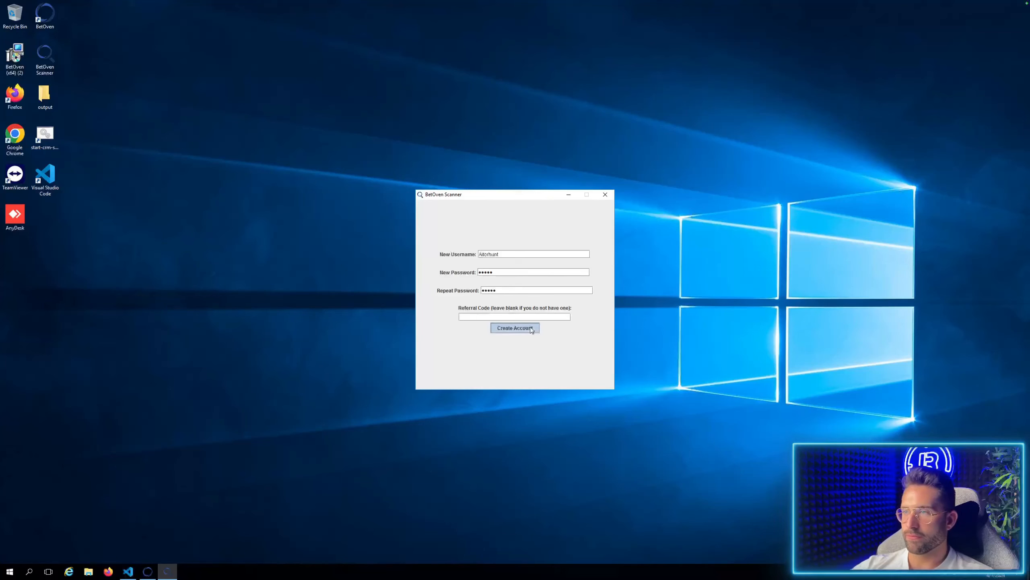
pyautogui.click(518, 309)
# Log in with the new account's username and password and decline the betting software offer.
pyautogui.click(495, 293)
pyautogui.write('Aitorhunt')
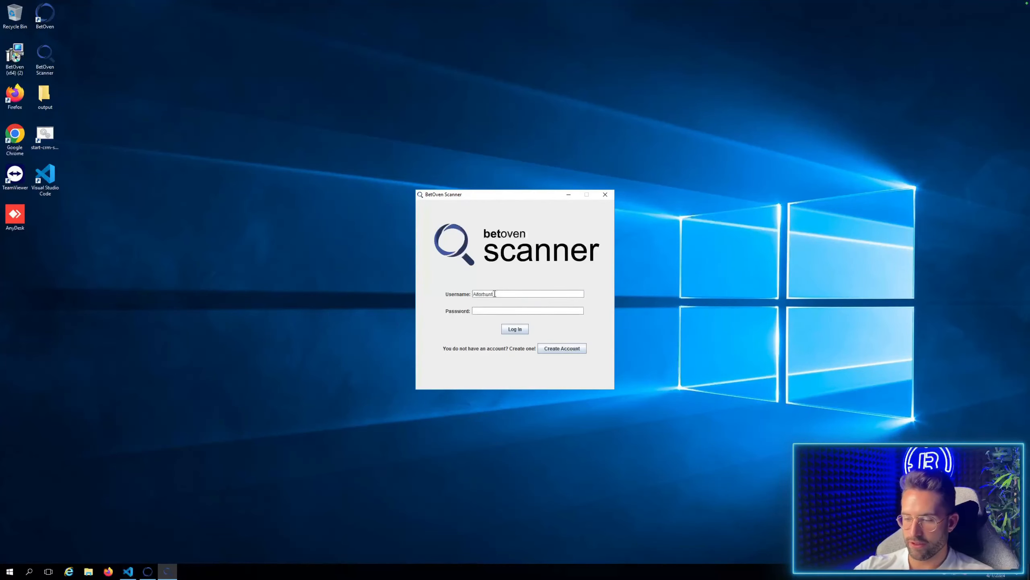
pyautogui.press('Tab')
pyautogui.write('•••••')
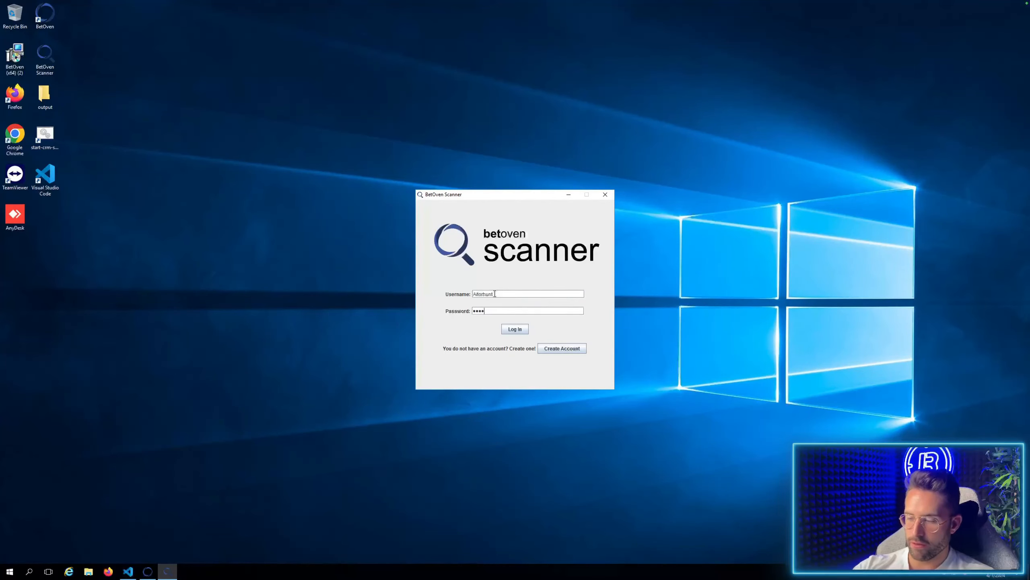
pyautogui.click(515, 330)
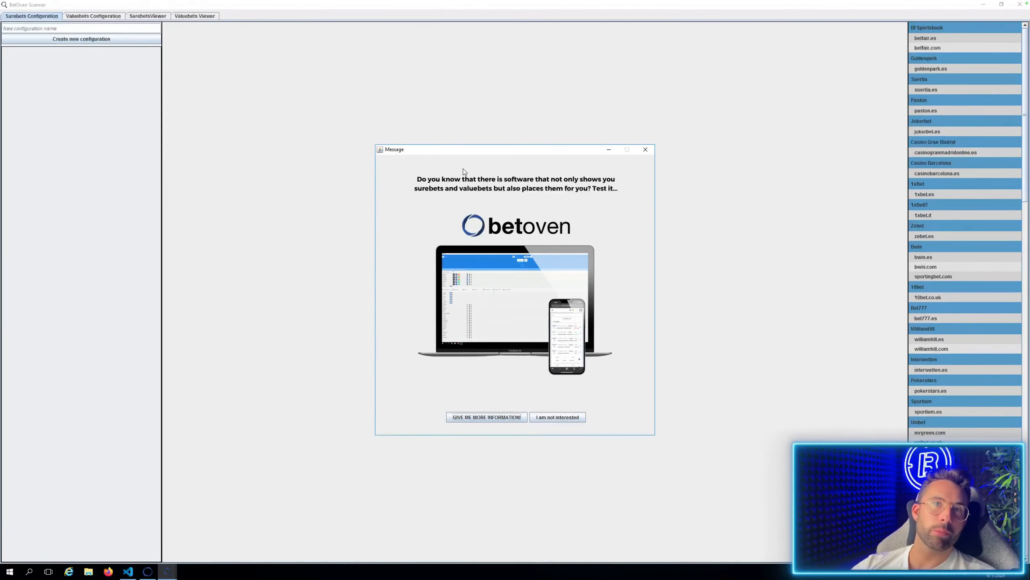
pyautogui.click(563, 418)
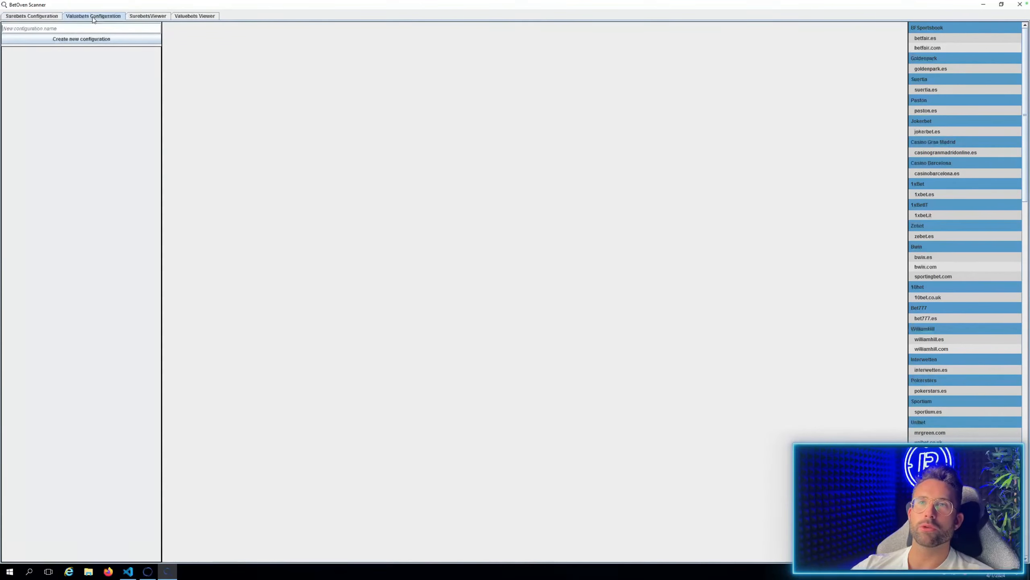
# View the surebets and valuebets viewers, then return to the surebets configuration.
pyautogui.click(150, 16)
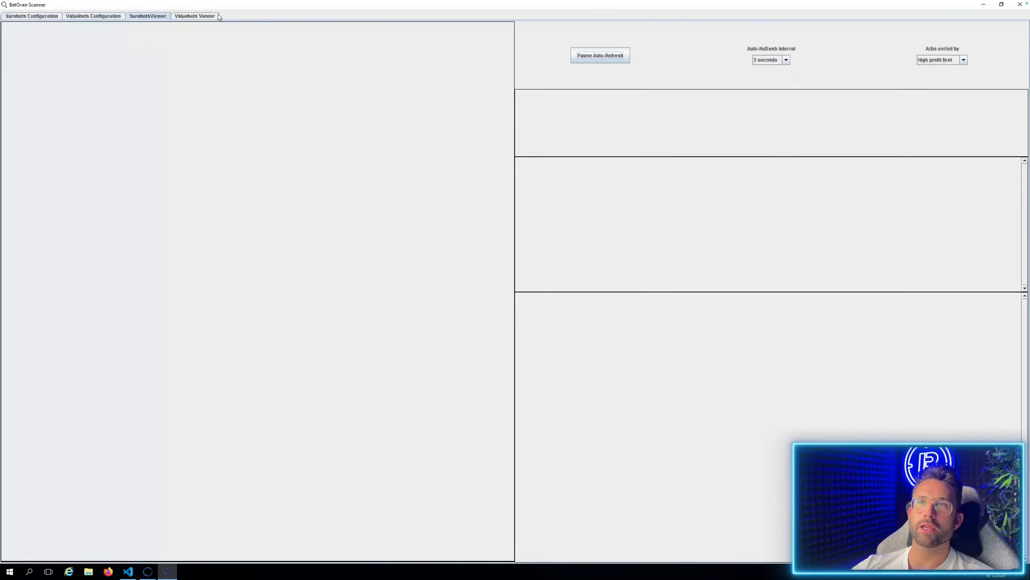
pyautogui.click(202, 16)
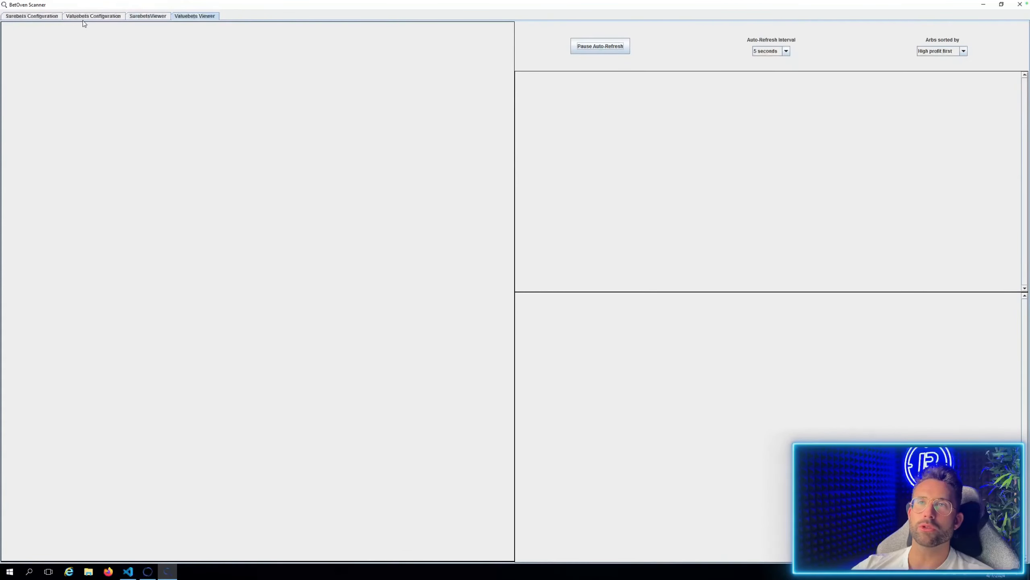
pyautogui.click(41, 17)
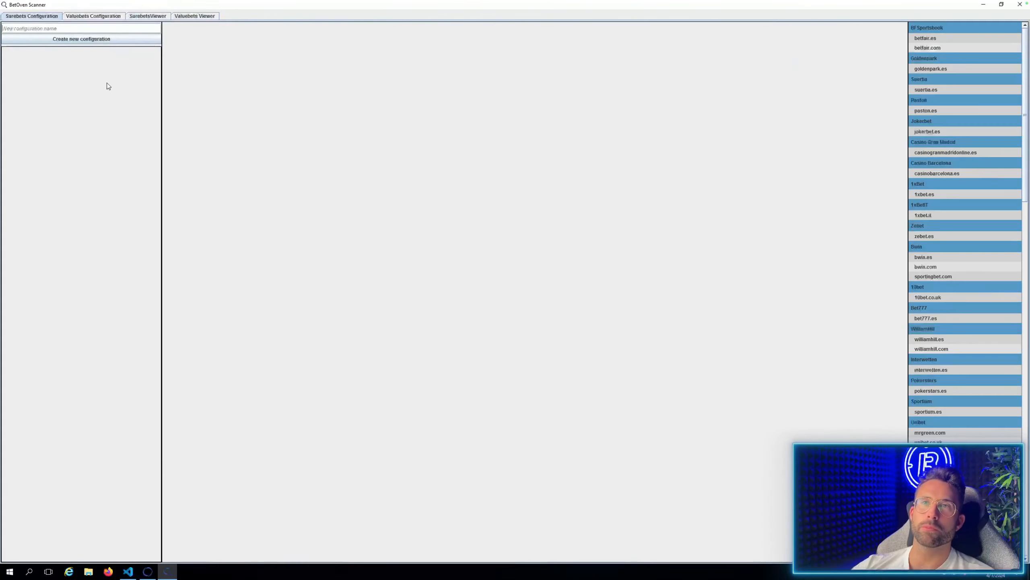
# Create a surebets configuration named "Sures 1" and open it for editing.
pyautogui.click(36, 27)
pyautogui.write('s 1')
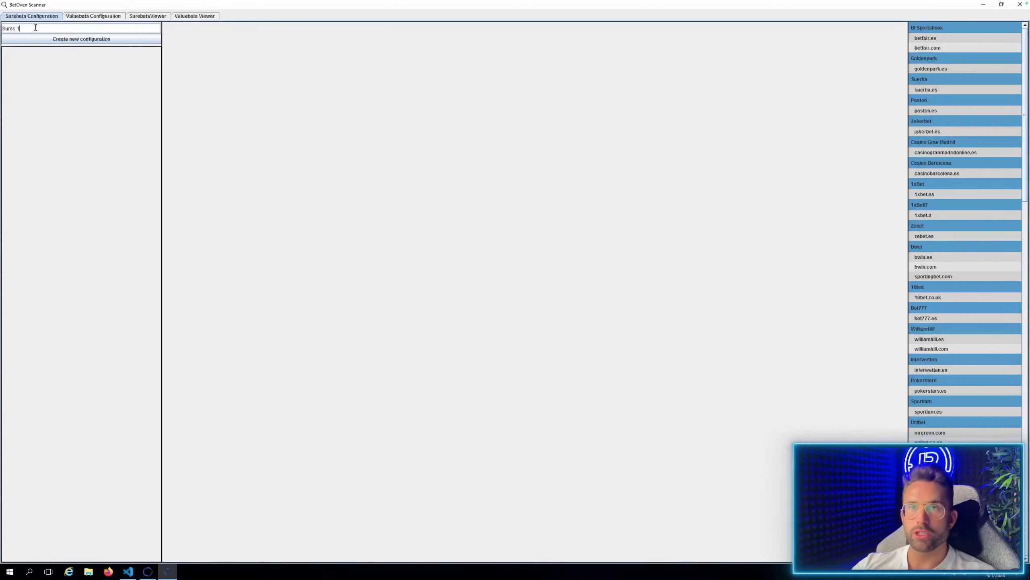
pyautogui.click(55, 41)
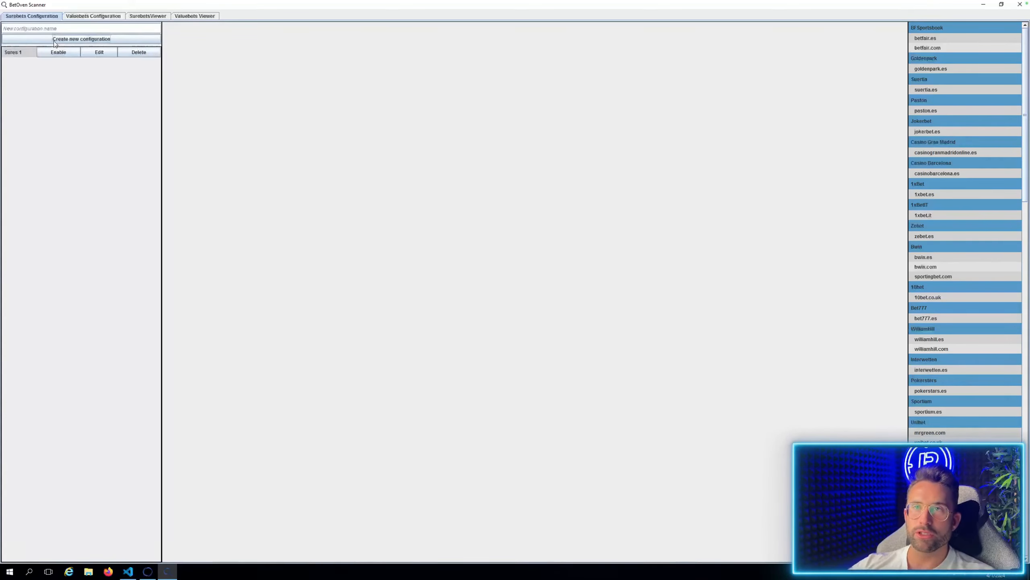
pyautogui.click(104, 52)
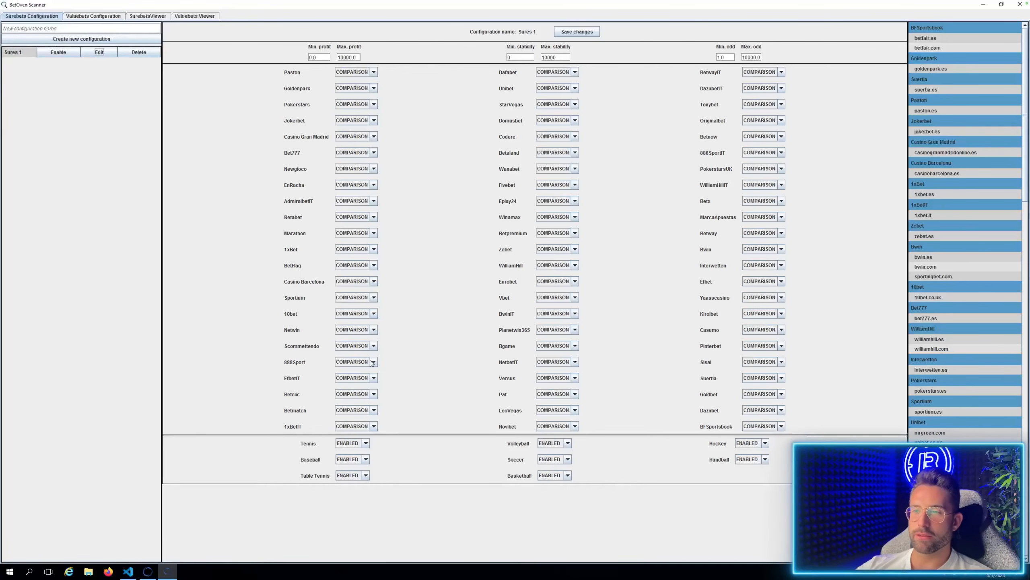
# Set the bookmakers Retabet, Betclic and Winamax to PRIMARY in the configuration.
pyautogui.click(374, 216)
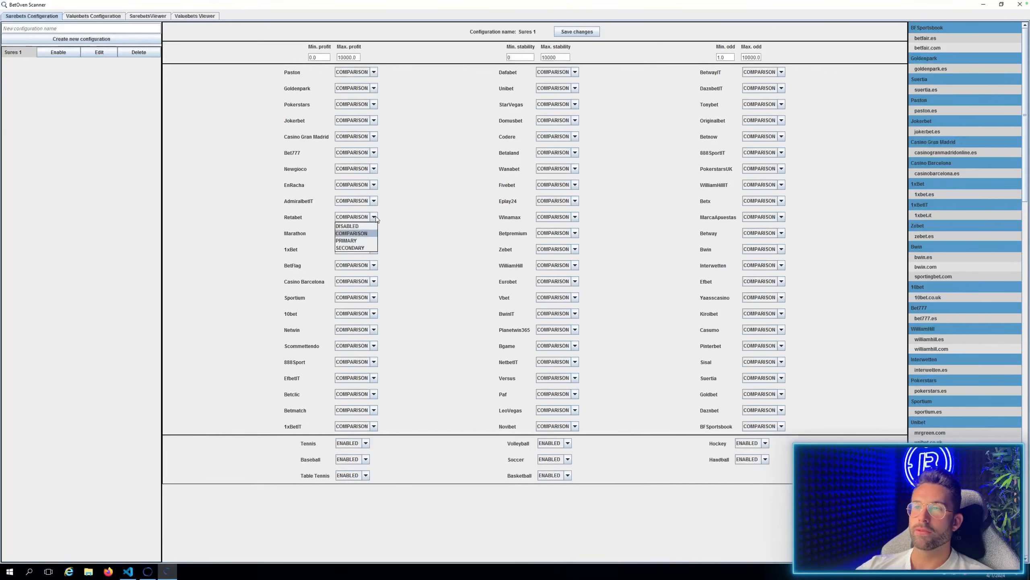
pyautogui.click(359, 240)
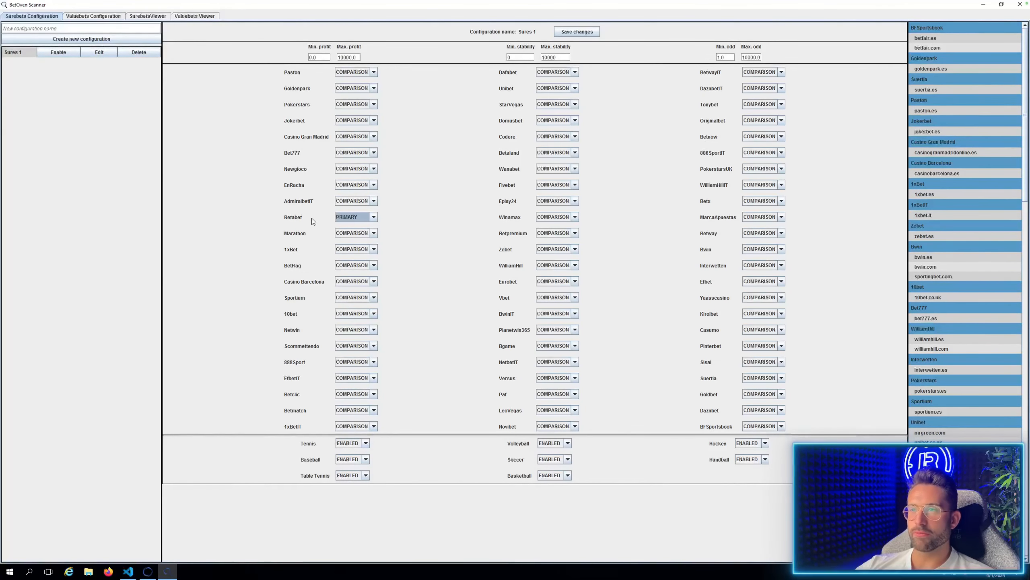
pyautogui.click(374, 217)
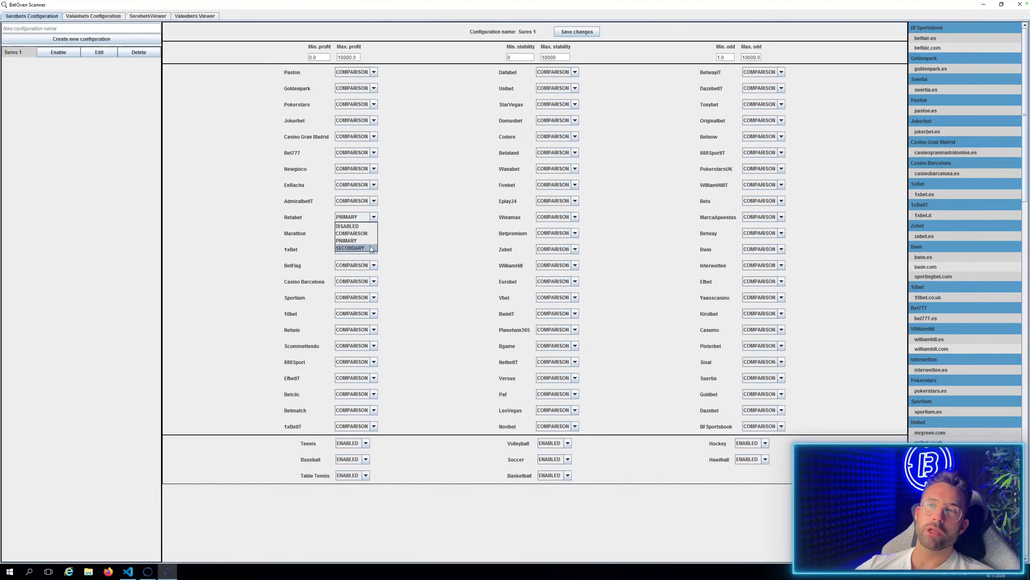
pyautogui.click(359, 241)
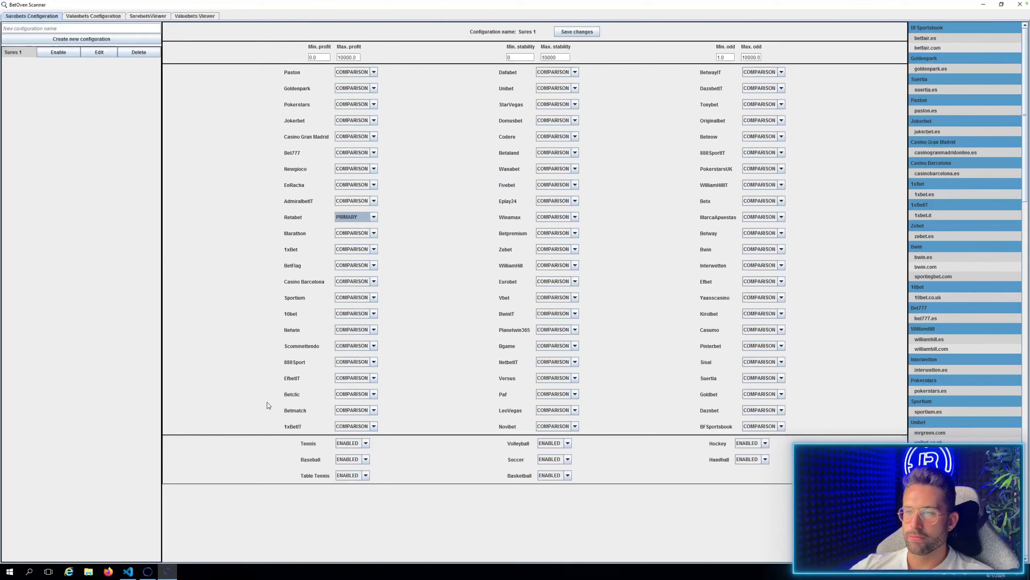
pyautogui.click(375, 396)
pyautogui.click(354, 422)
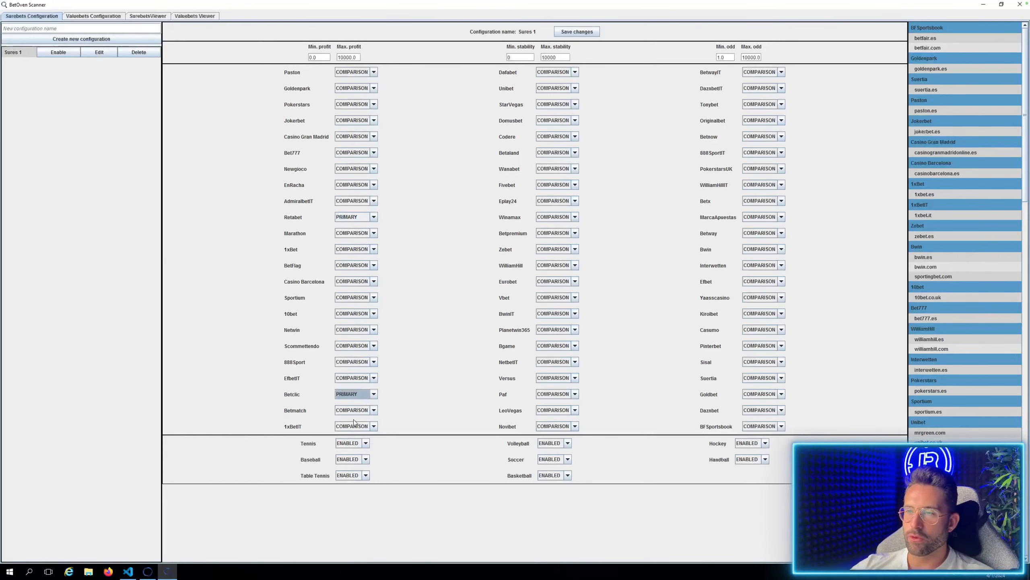
pyautogui.click(575, 217)
pyautogui.click(548, 241)
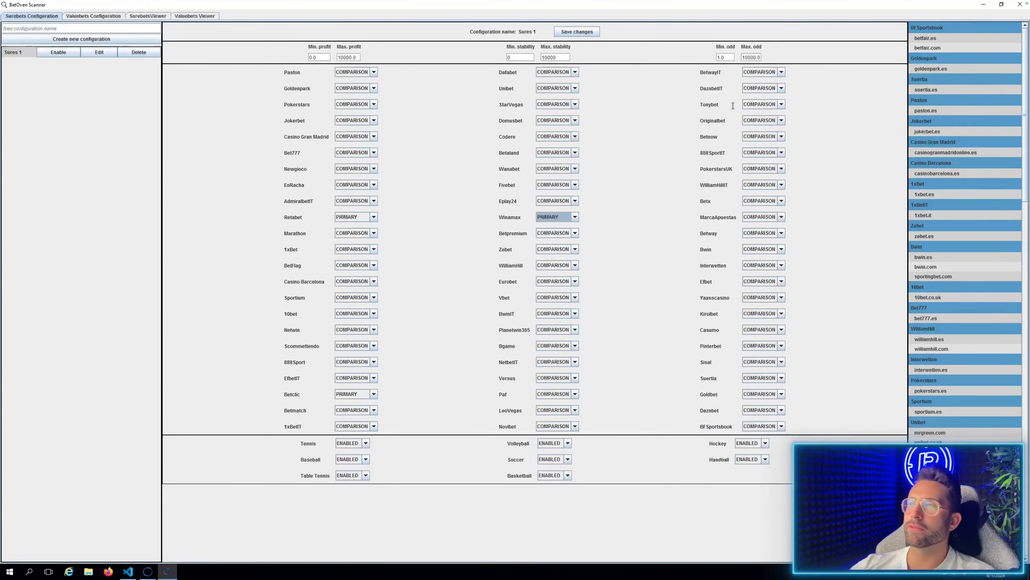
# Set the bookmakers Tonybet, Interwetten, Bwin and Betway to PRIMARY.
pyautogui.click(780, 104)
pyautogui.click(761, 128)
pyautogui.click(781, 266)
pyautogui.click(761, 289)
pyautogui.click(780, 251)
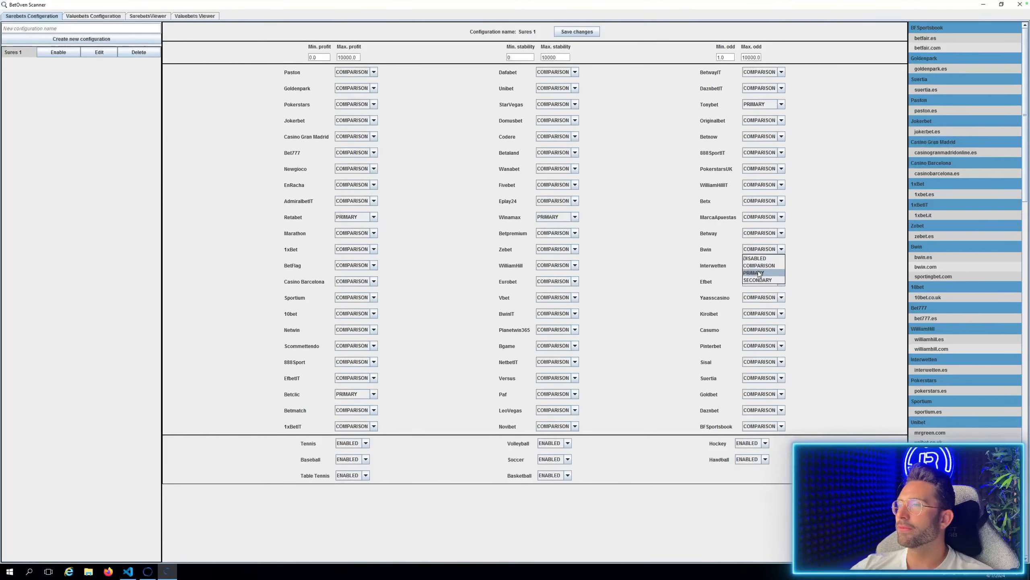
pyautogui.click(755, 273)
pyautogui.click(781, 234)
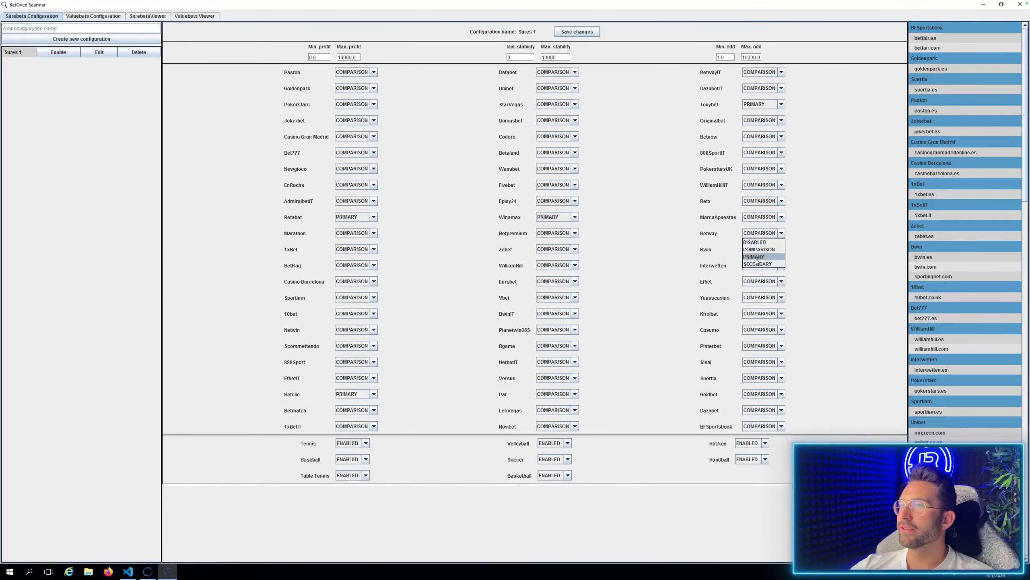
pyautogui.click(755, 256)
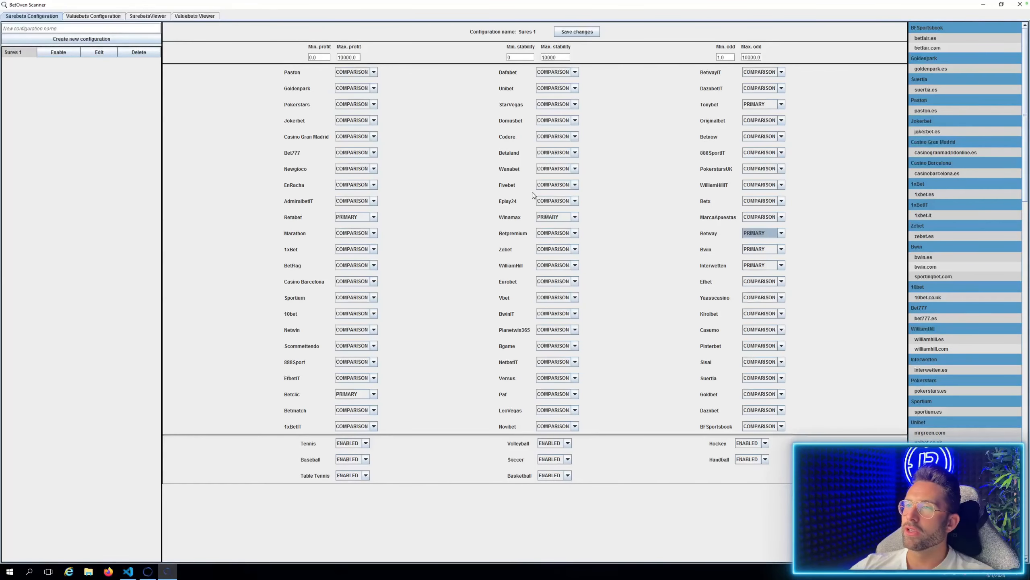
# Set the bookmakers Codere, StarVegas and 888Sport to PRIMARY.
pyautogui.click(571, 138)
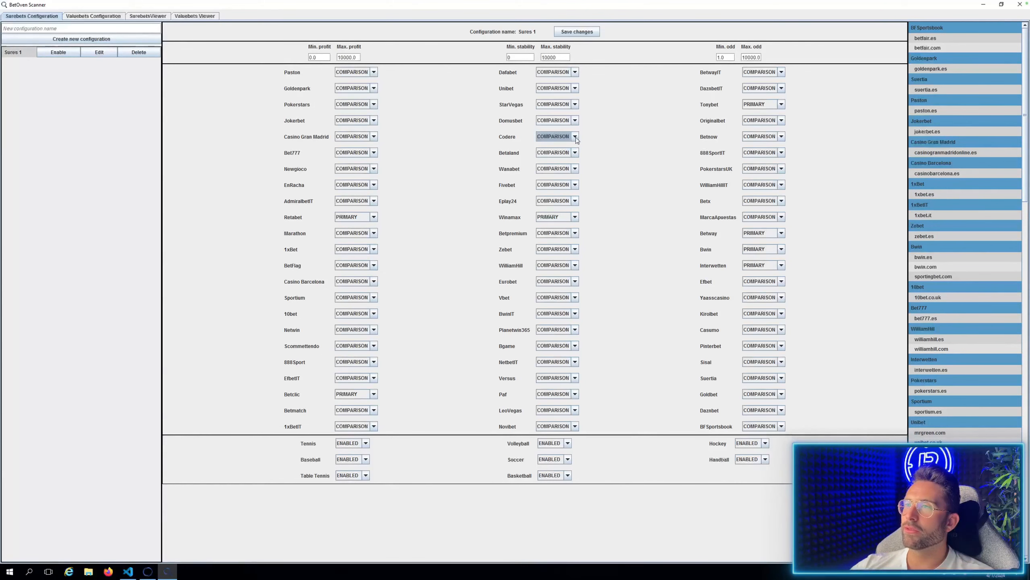
pyautogui.click(556, 105)
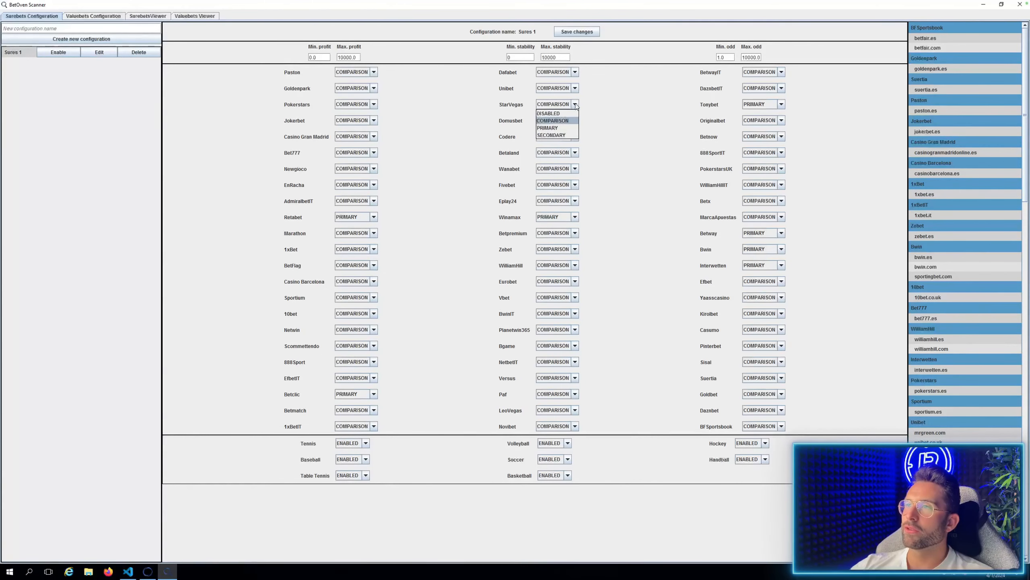
pyautogui.click(552, 127)
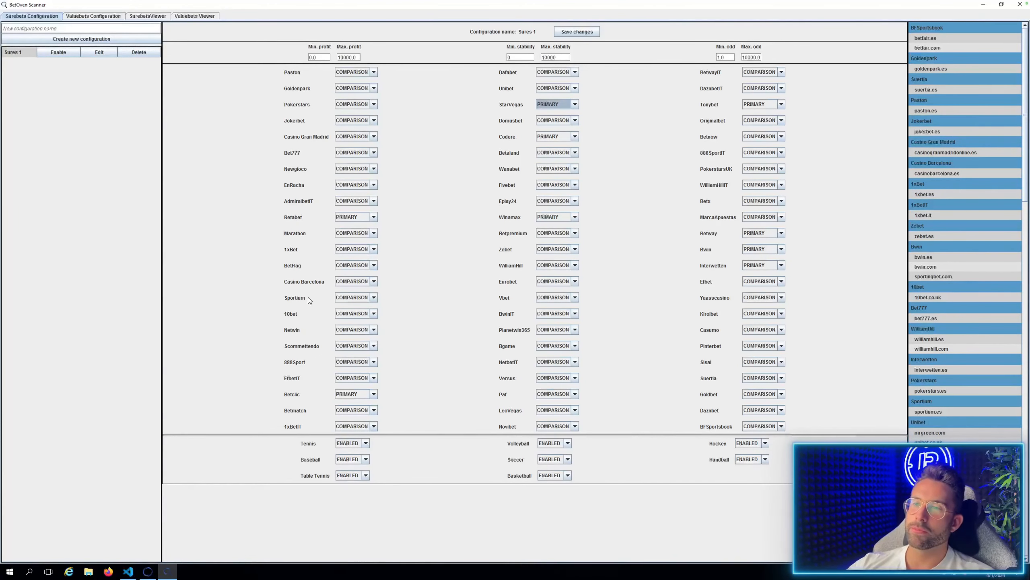
pyautogui.click(373, 363)
pyautogui.click(351, 384)
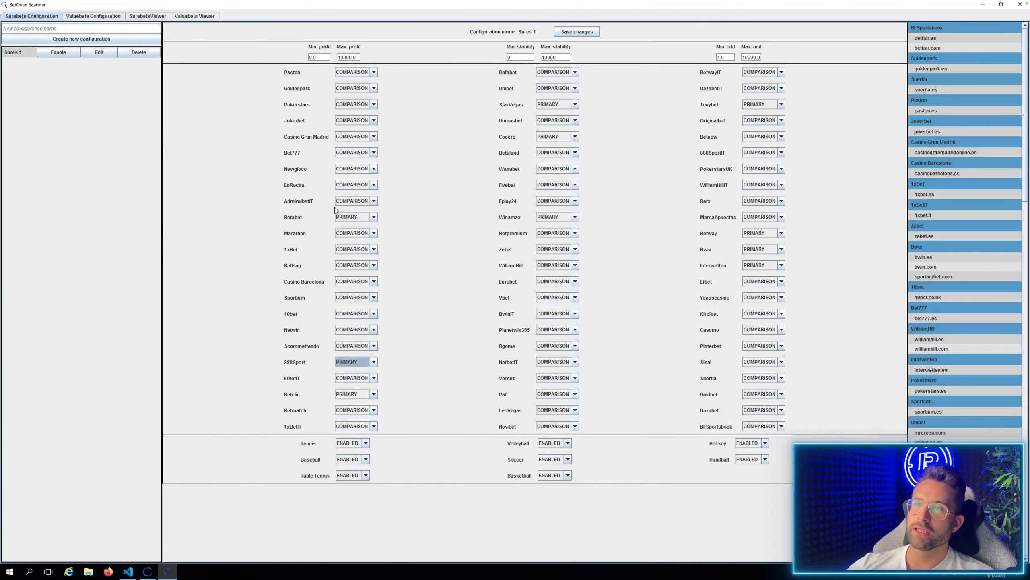
# Set the bookmakers Pokerstars, Jokerbet, Newgioco and Pinterbet to PRIMARY.
pyautogui.click(352, 105)
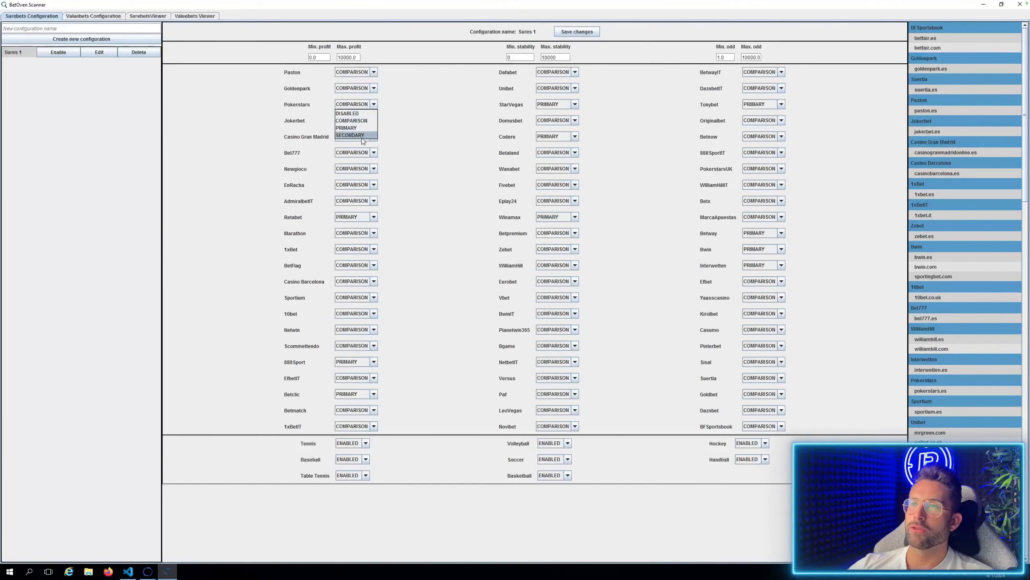
pyautogui.click(357, 128)
pyautogui.click(346, 120)
pyautogui.click(353, 143)
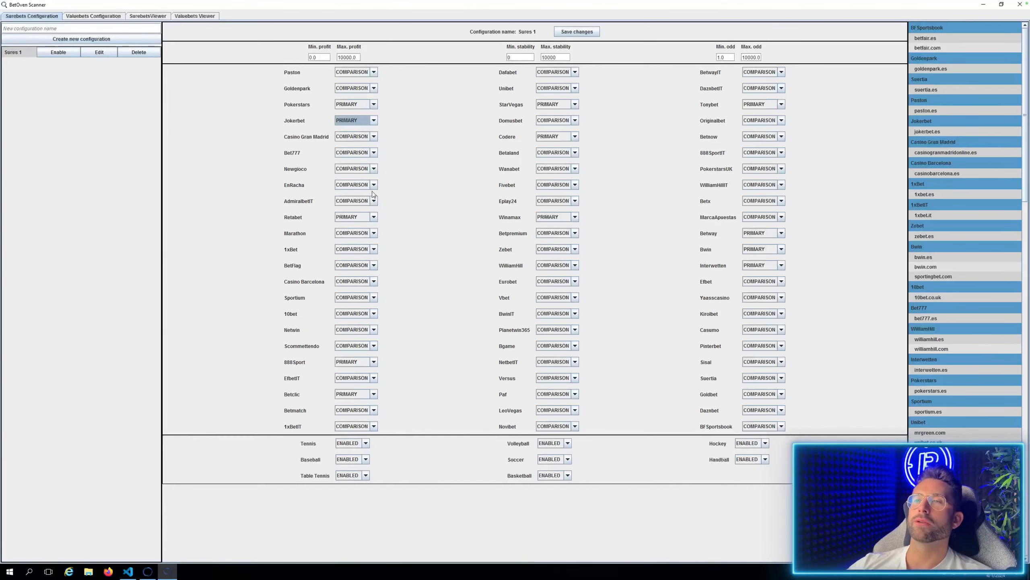
pyautogui.click(373, 169)
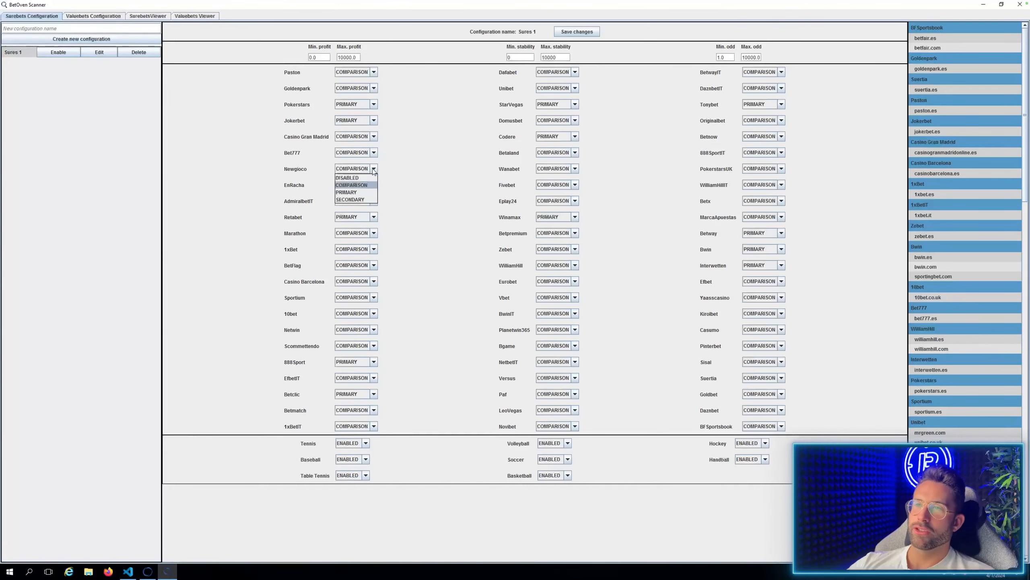
pyautogui.click(367, 193)
pyautogui.click(781, 345)
pyautogui.click(751, 369)
# Save the changes to the "Sures 1" configuration and enable it.
pyautogui.click(575, 33)
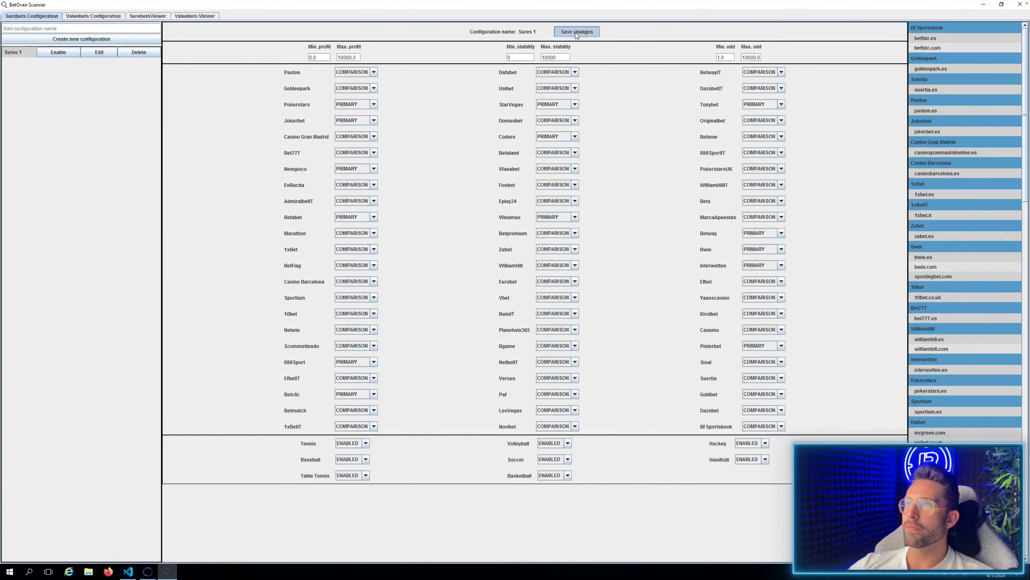
pyautogui.click(67, 54)
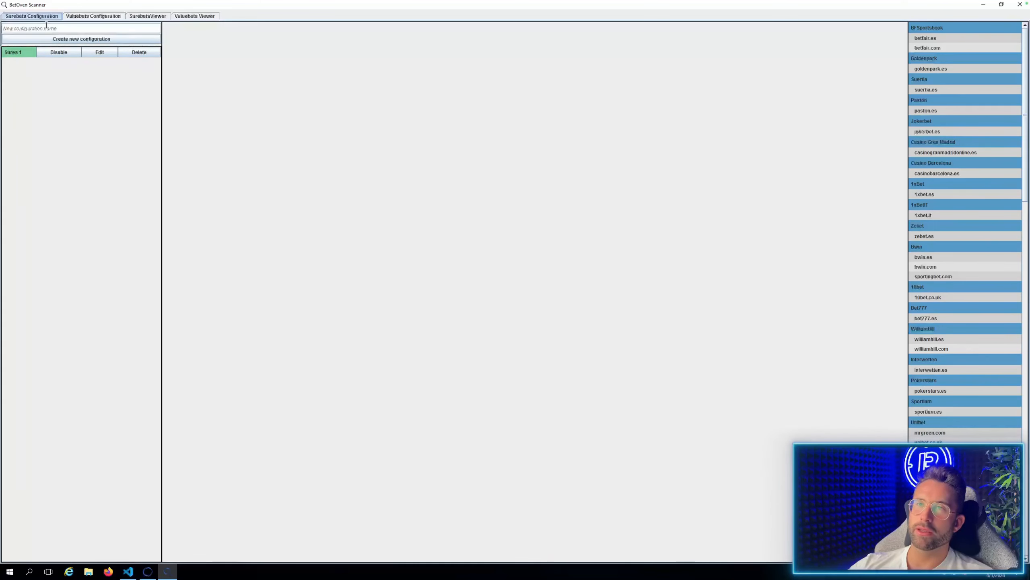
# Set the auto-refresh interval of the surebets viewer to 1 second.
pyautogui.click(158, 15)
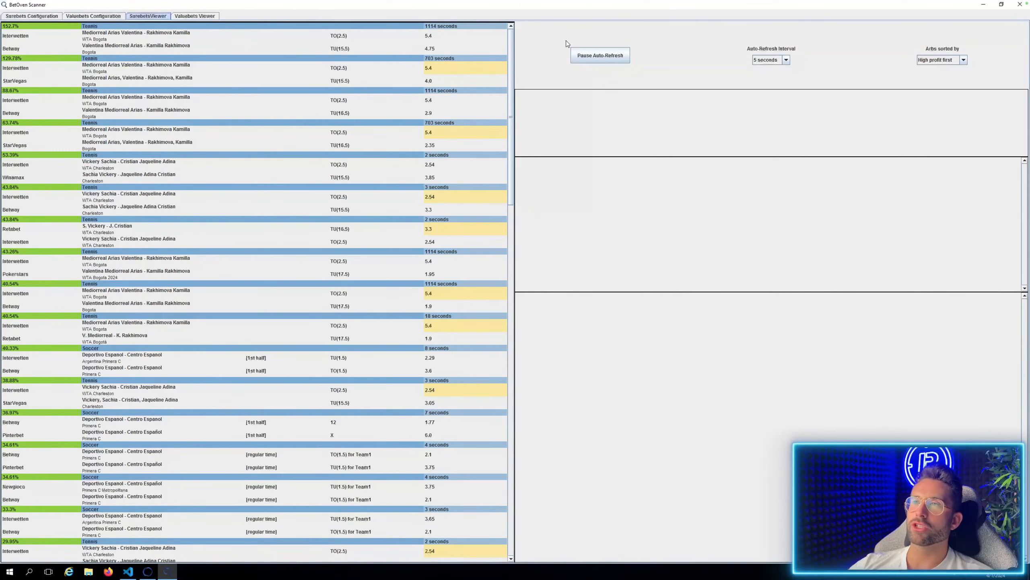
pyautogui.click(787, 60)
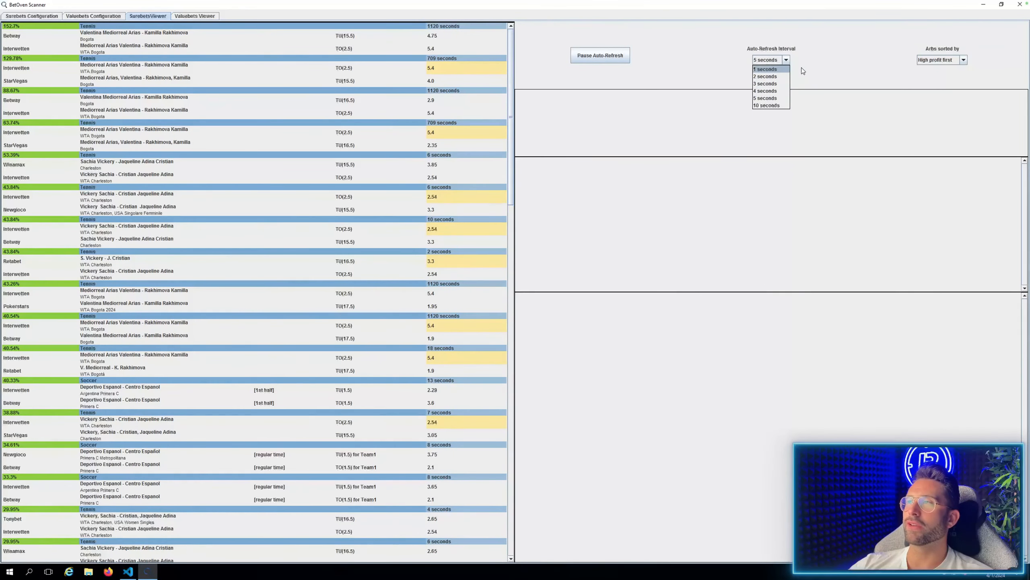
pyautogui.click(775, 70)
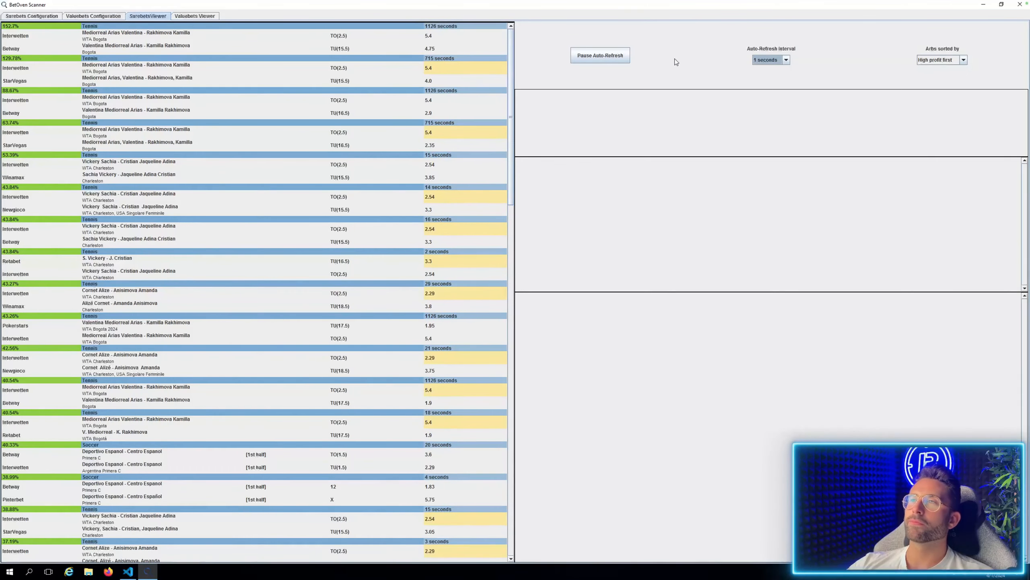
# Pause the surebets auto-refresh and move the match of the top Interwetten–Betway tennis surebet out of the main list.
pyautogui.click(597, 59)
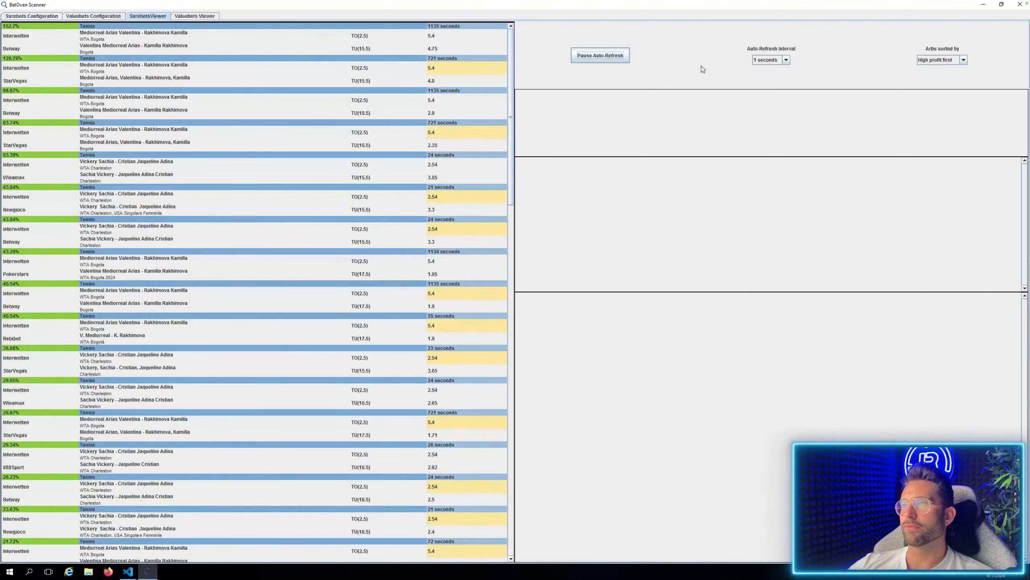
pyautogui.click(600, 55)
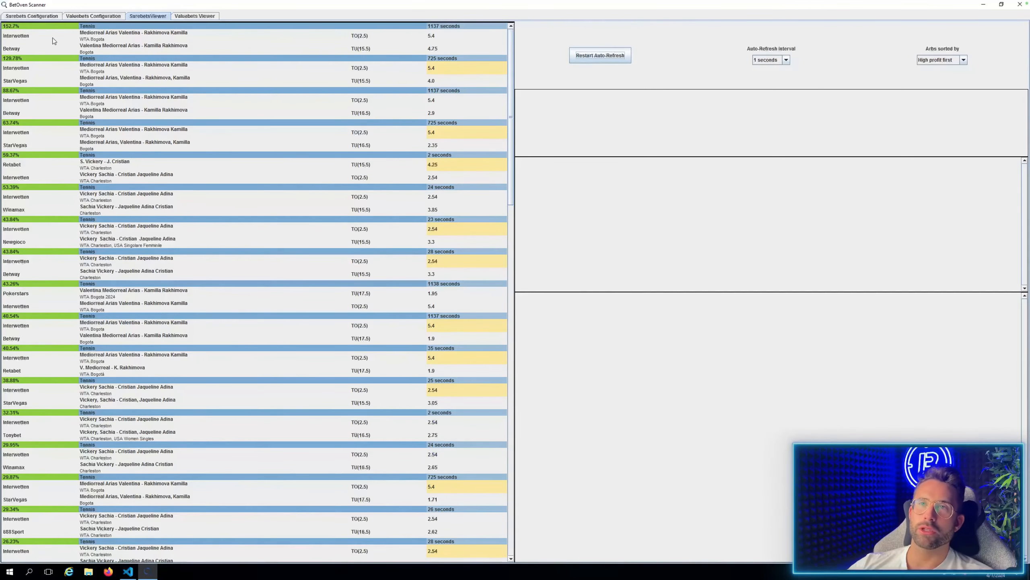
pyautogui.click(153, 34)
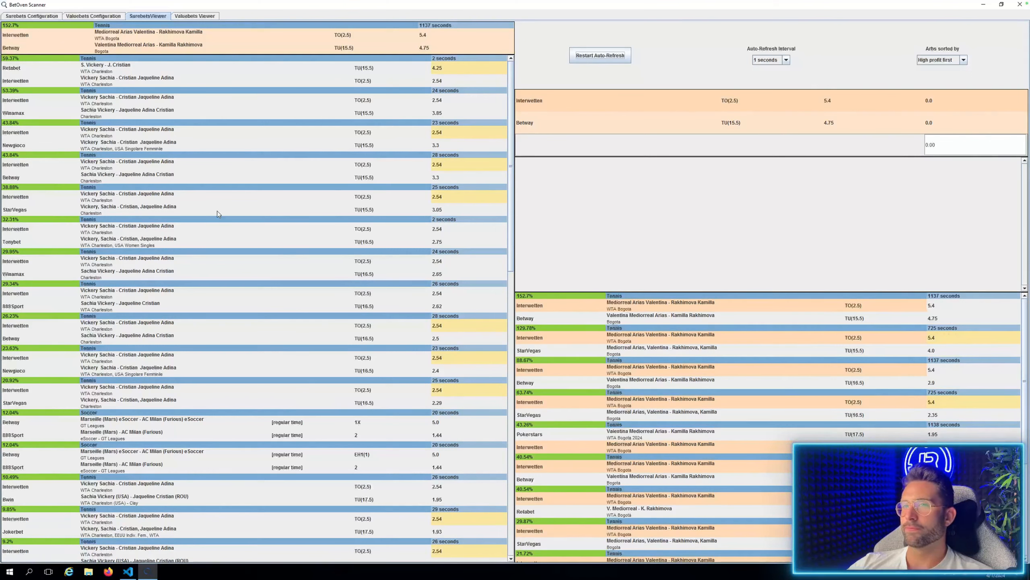
# Create a new valuebets configuration named "Values 1".
pyautogui.click(77, 16)
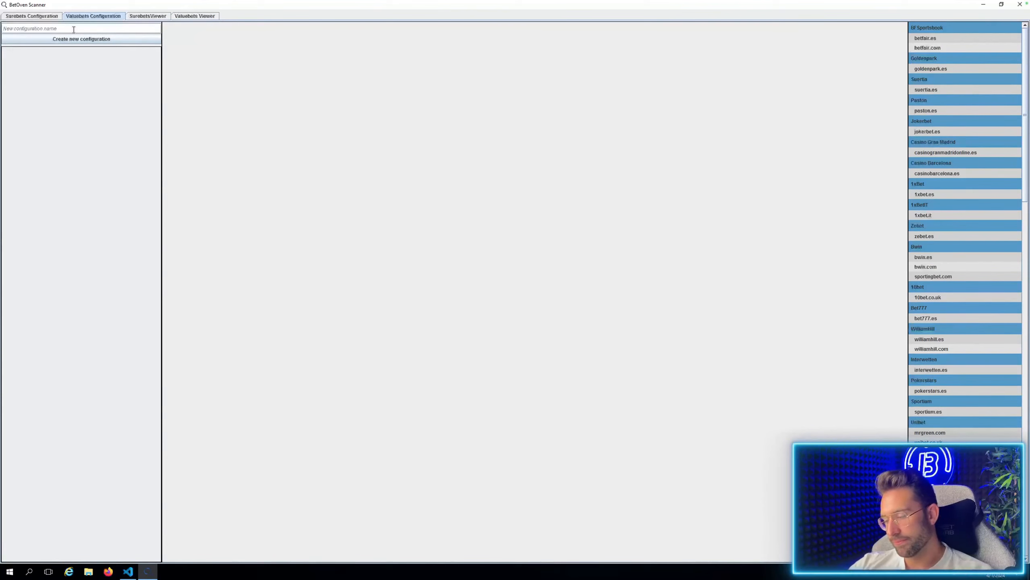
pyautogui.write('Valu')
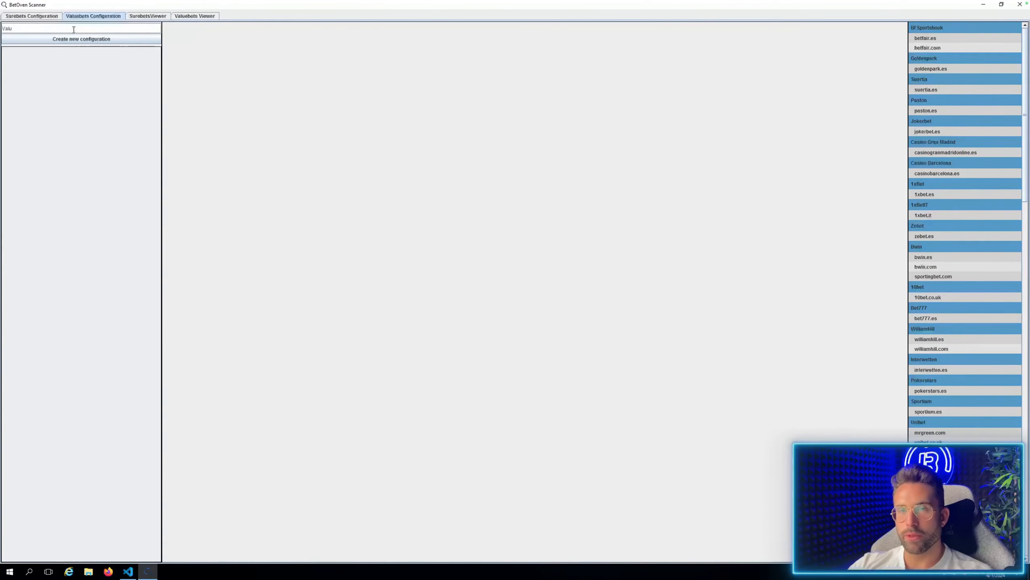
pyautogui.write('es 1')
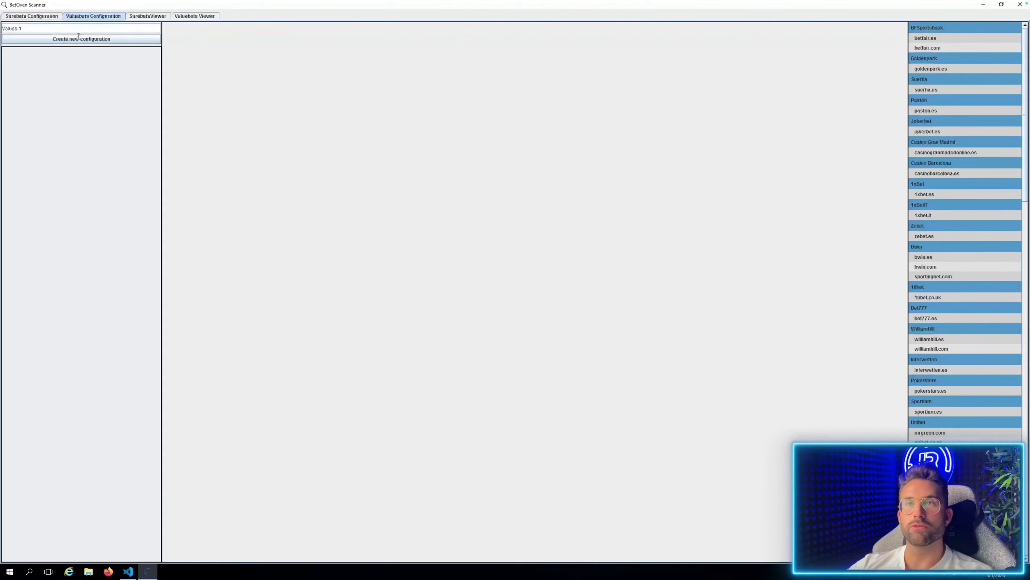
pyautogui.click(78, 39)
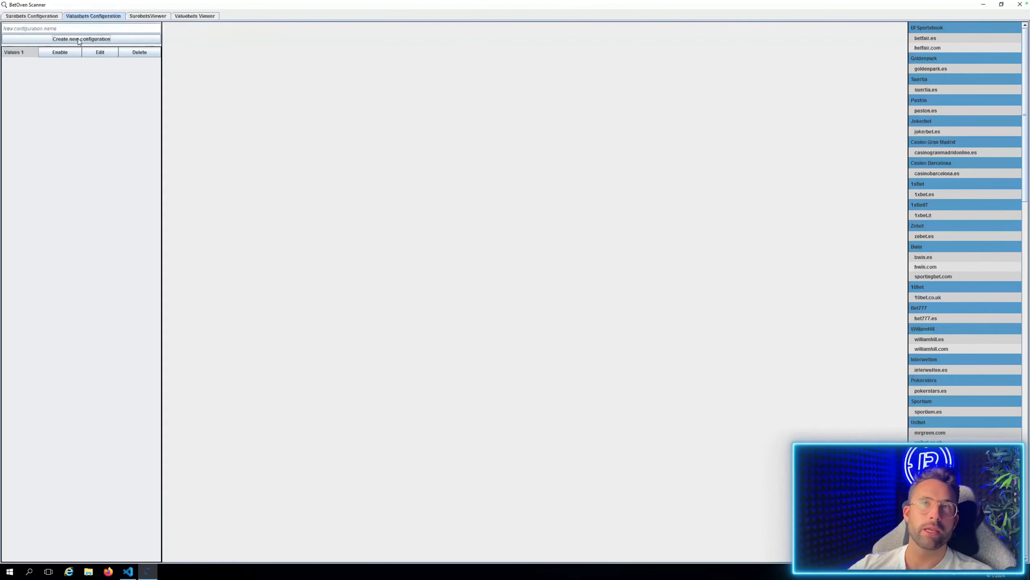
# Edit the "Values 1" configuration and set the bookmakers Retabet, BetFlag and Marathon to ENABLED.
pyautogui.click(99, 52)
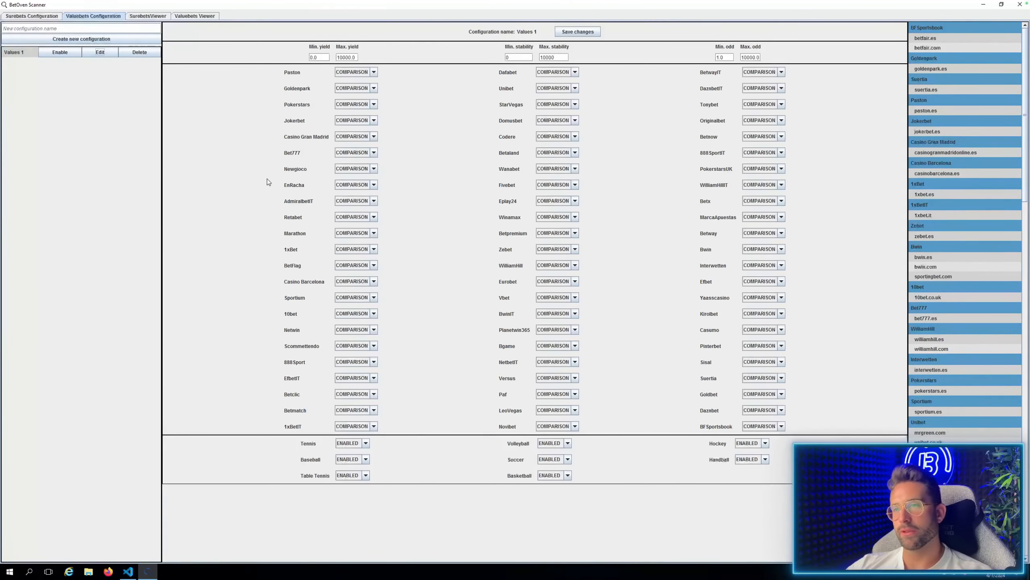
pyautogui.click(374, 217)
pyautogui.click(353, 240)
pyautogui.click(366, 266)
pyautogui.click(352, 288)
pyautogui.click(374, 233)
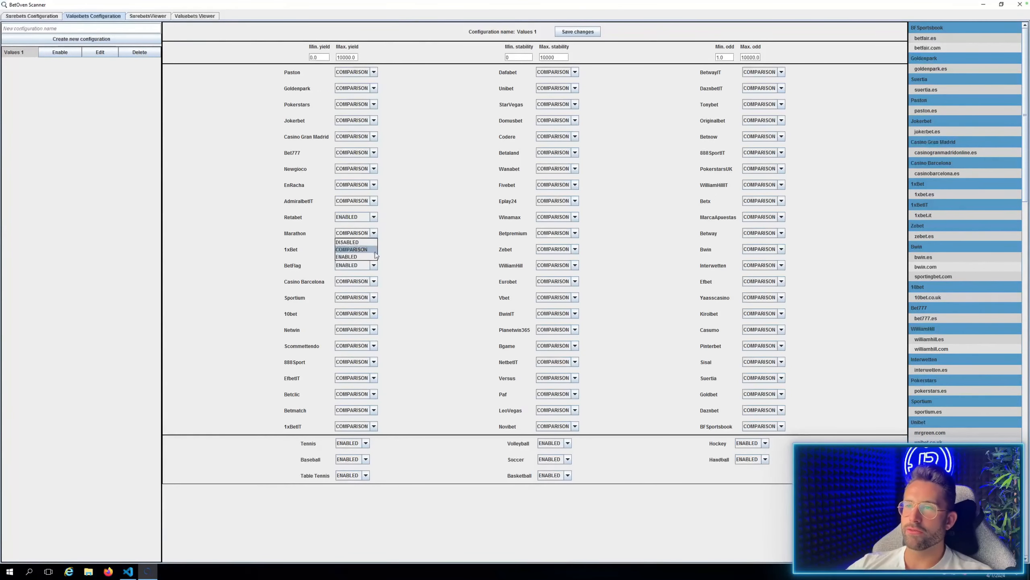
pyautogui.click(369, 256)
# Set the bookmakers 1xBet, Casino Barcelona, Sportium and 10bet to ENABLED.
pyautogui.click(373, 249)
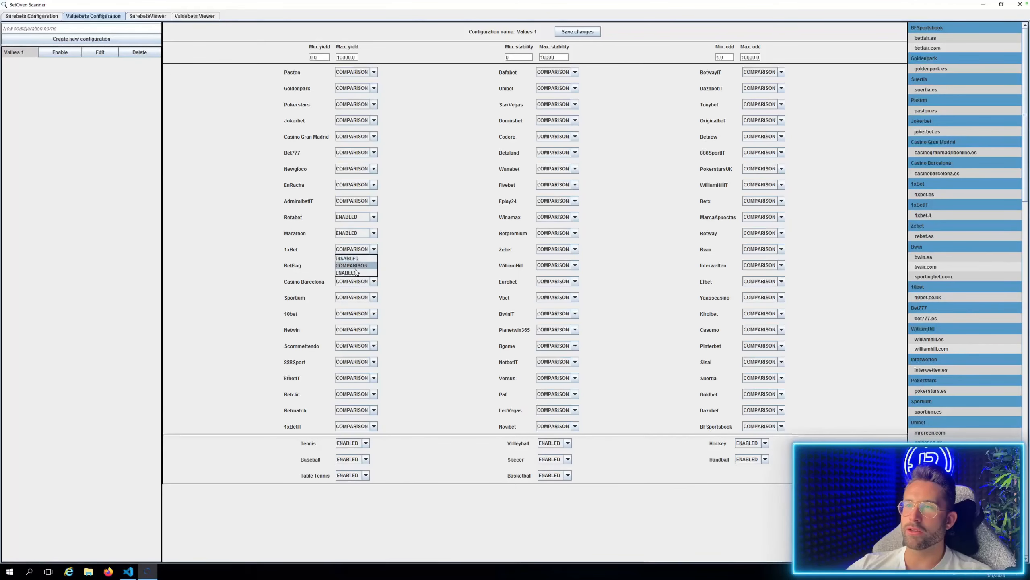
pyautogui.click(371, 274)
pyautogui.click(374, 281)
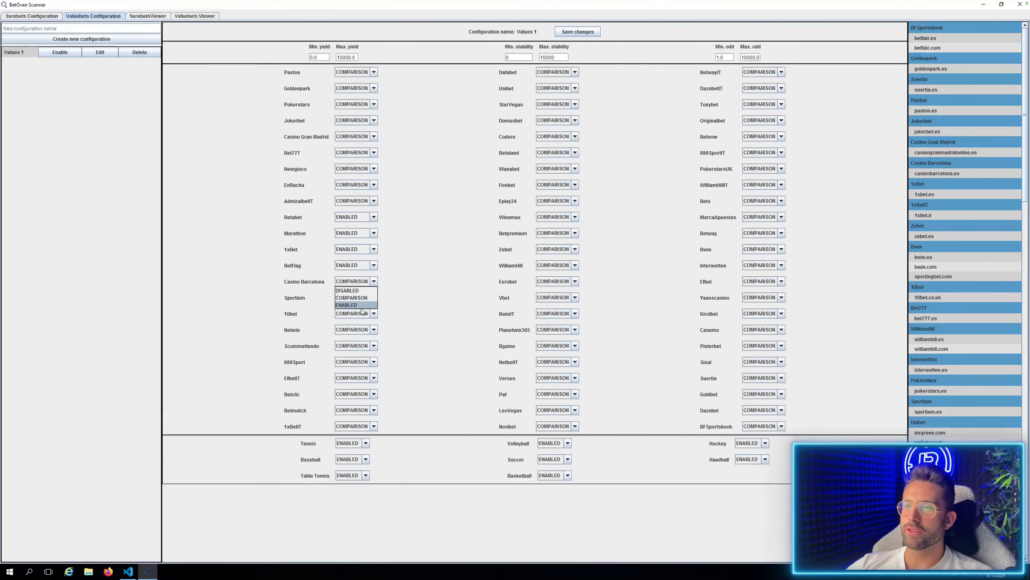
pyautogui.click(376, 307)
pyautogui.click(373, 298)
pyautogui.click(359, 321)
pyautogui.click(373, 313)
pyautogui.click(359, 337)
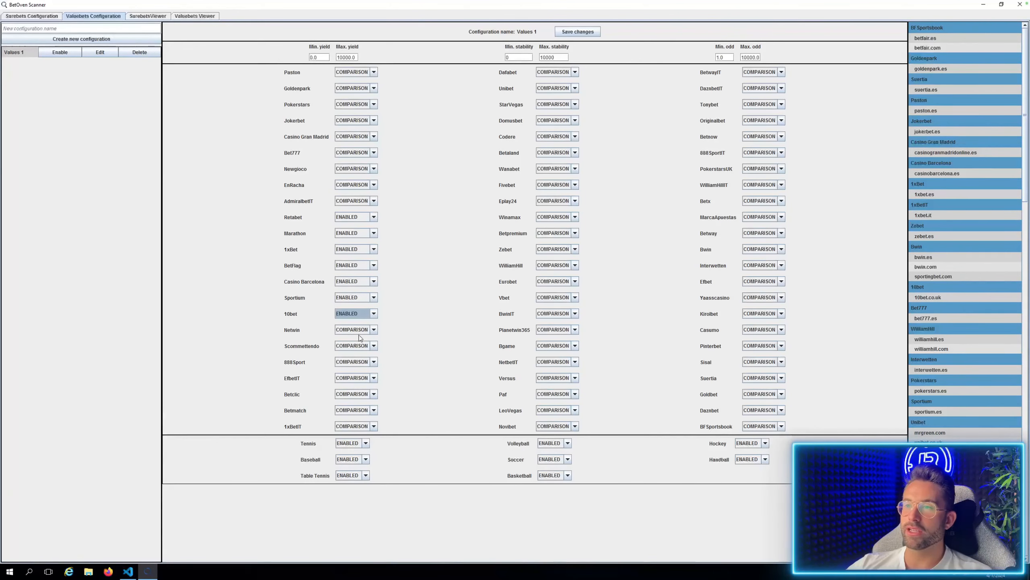
# Set the bookmakers Netwin, 888Sport and EfbetIT to ENABLED.
pyautogui.click(373, 329)
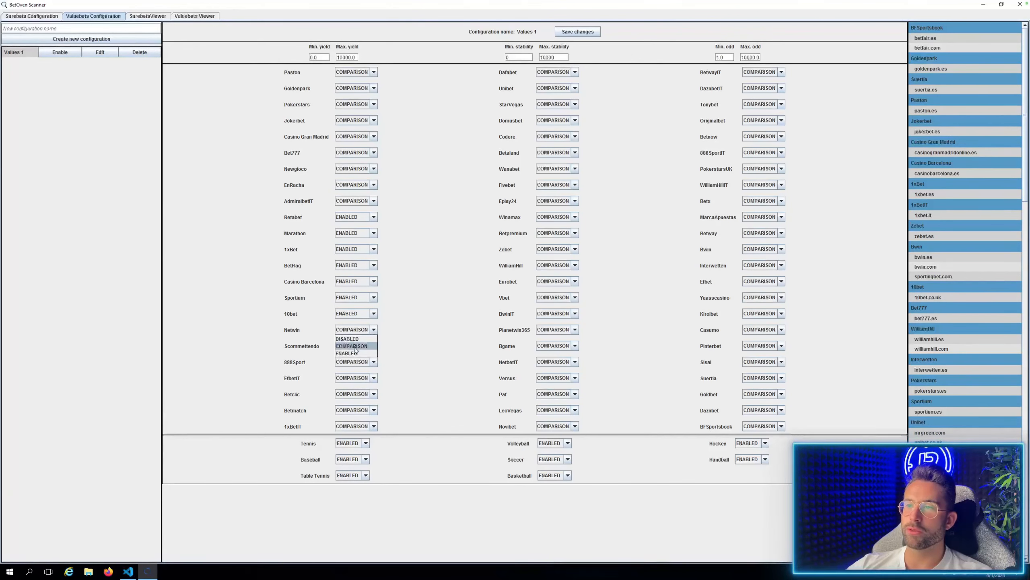
pyautogui.click(354, 351)
pyautogui.click(373, 361)
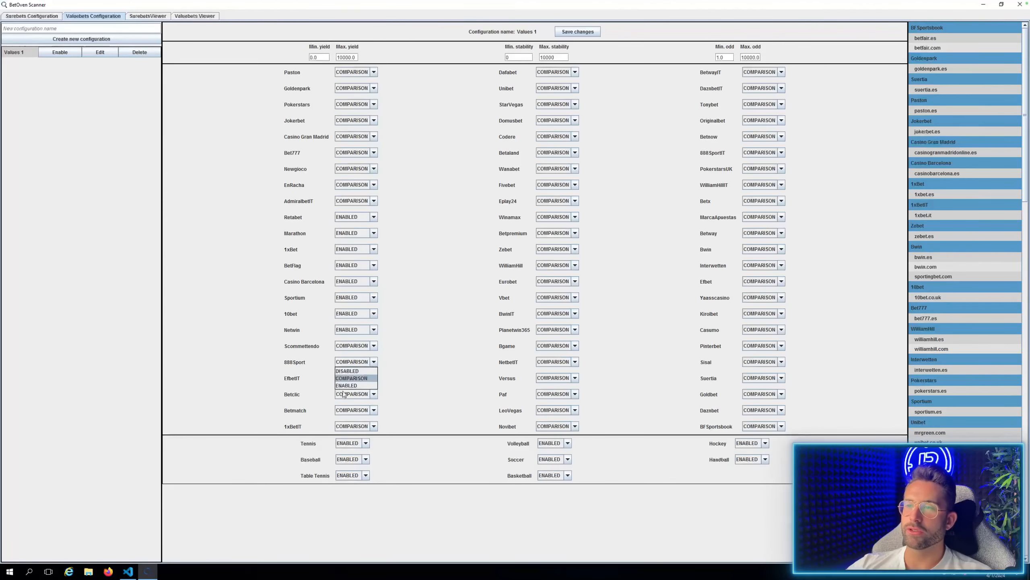
pyautogui.click(357, 383)
pyautogui.click(374, 378)
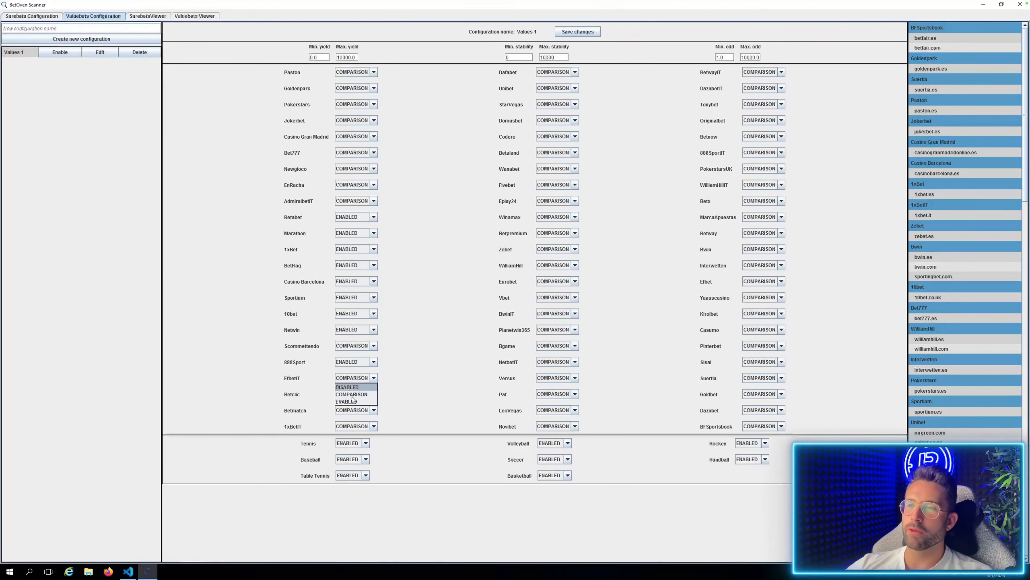
pyautogui.click(374, 398)
# Set the bookmakers Betclic, Betmatch and 1xBetIT to ENABLED.
pyautogui.click(373, 394)
pyautogui.click(373, 418)
pyautogui.click(374, 410)
pyautogui.click(347, 434)
pyautogui.click(374, 427)
pyautogui.click(350, 449)
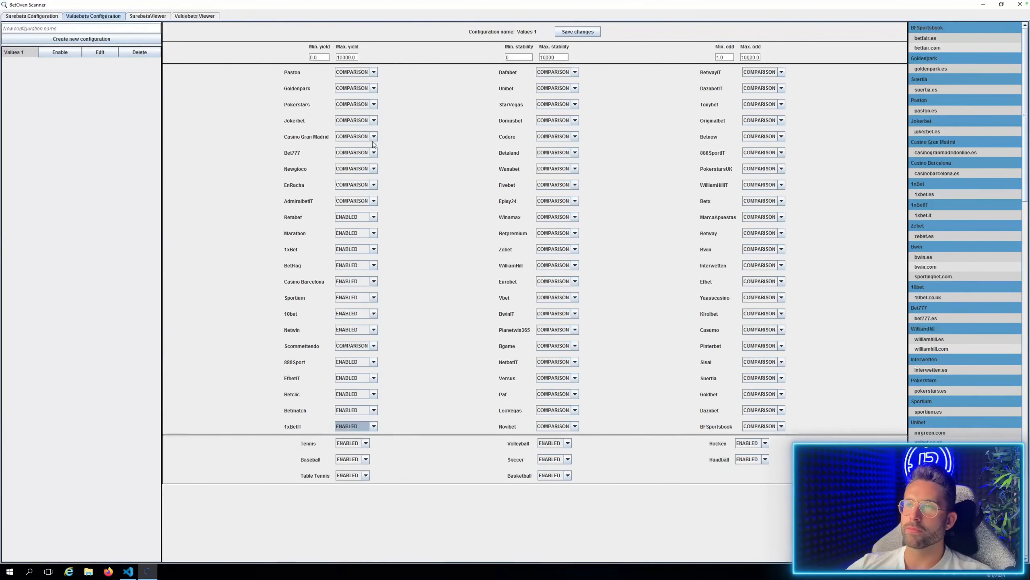
# Set the bookmakers Casino Gran Madrid, Bet777, Newgioco and EnRacha to ENABLED.
pyautogui.click(373, 136)
pyautogui.click(359, 161)
pyautogui.click(373, 152)
pyautogui.click(357, 177)
pyautogui.click(374, 168)
pyautogui.click(355, 192)
pyautogui.click(374, 185)
pyautogui.click(356, 209)
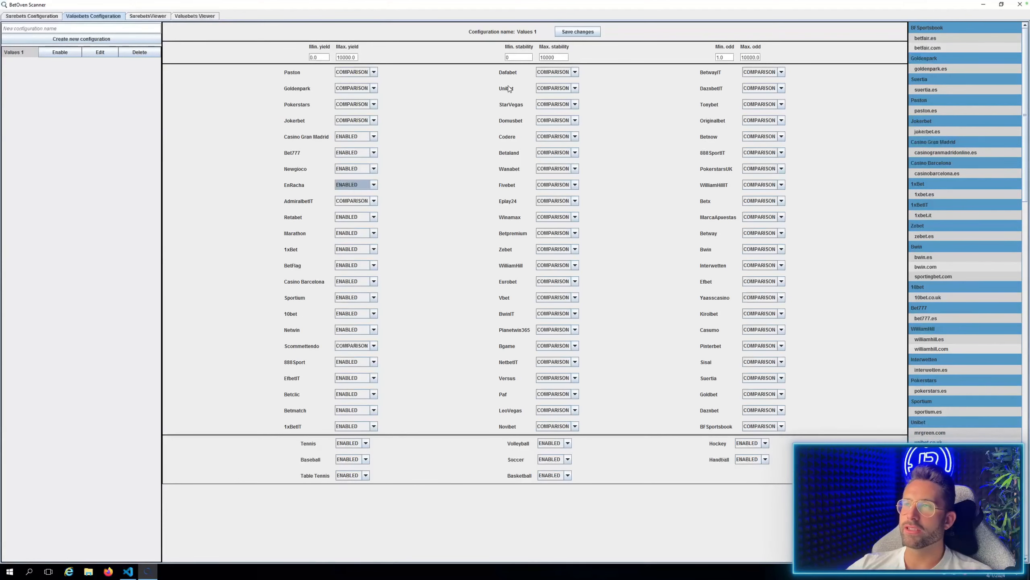
# Save the changes to the "Values 1" configuration and enable it.
pyautogui.click(590, 34)
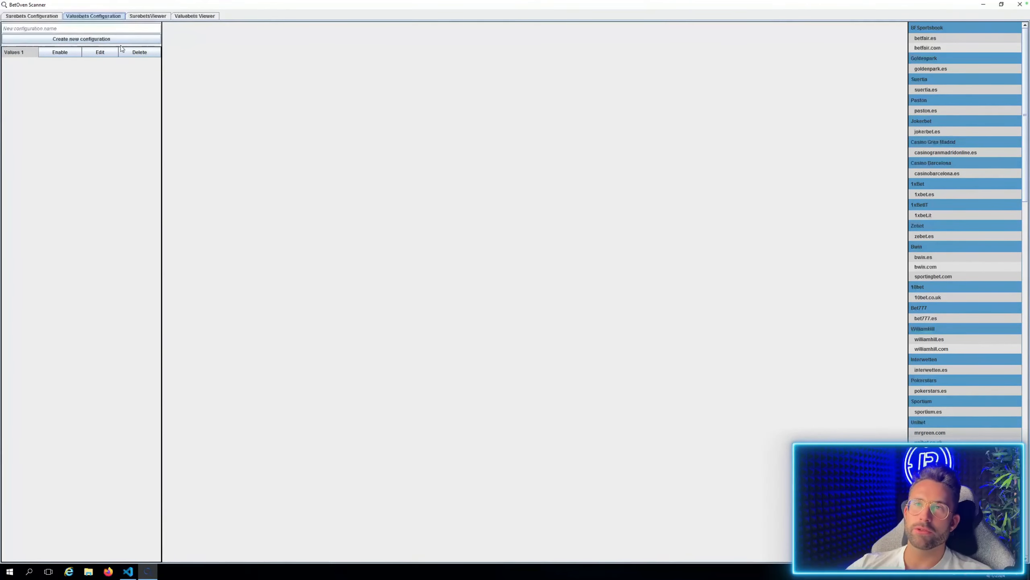
pyautogui.click(61, 53)
# Pause the valuebets viewer's auto-refresh and move BetFlag's Bbc Nyon - Fribourg Olympic valuebet out of the main list.
pyautogui.click(197, 16)
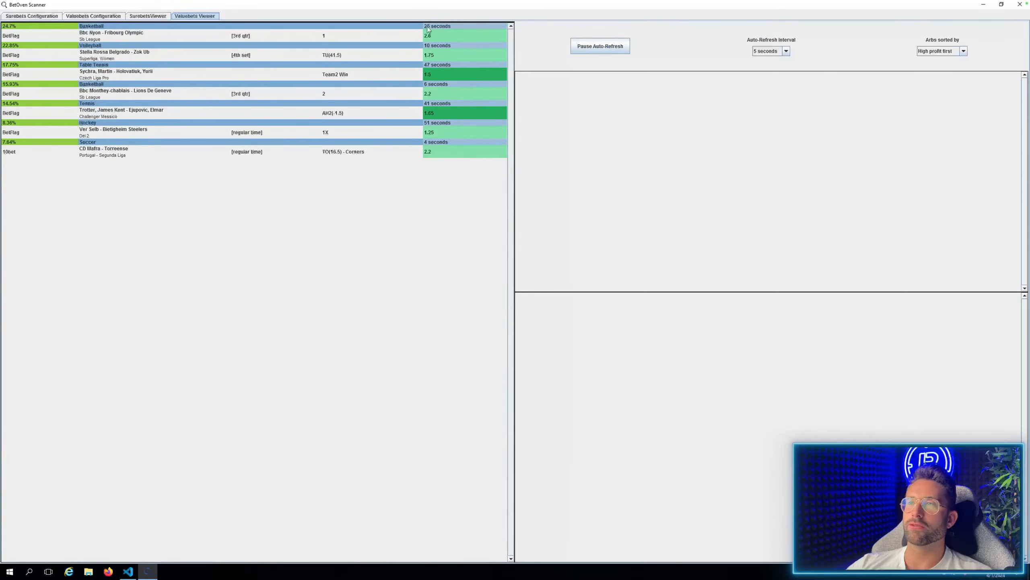
pyautogui.click(623, 49)
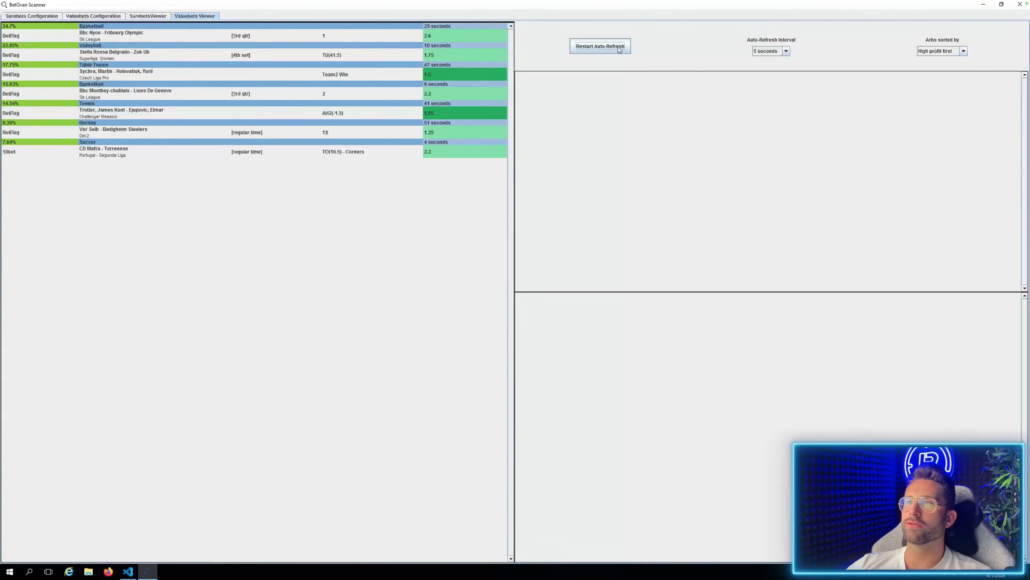
pyautogui.click(27, 36)
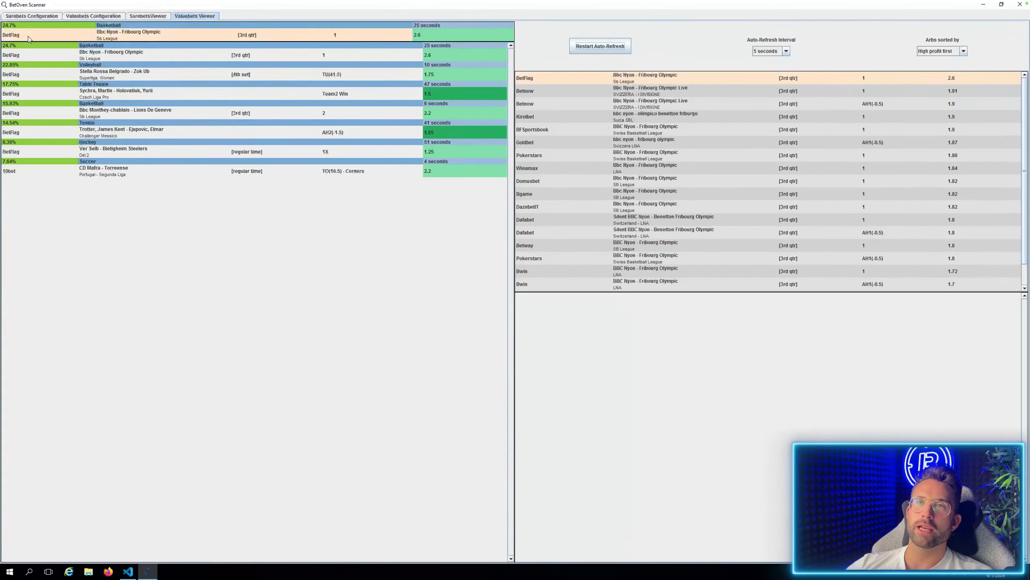
pyautogui.click(175, 32)
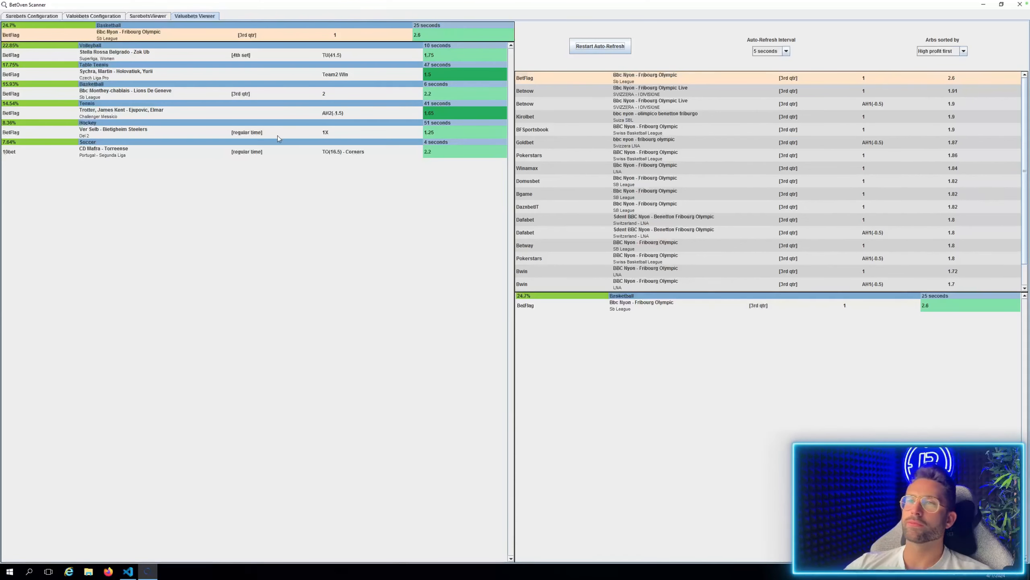
# Restart the valuebets auto-refresh and view the bookmaker odds comparisons for Bbc Nyon - Fribourg Olympic and Stella Rossa Belgrado - Zok Ub.
pyautogui.click(621, 48)
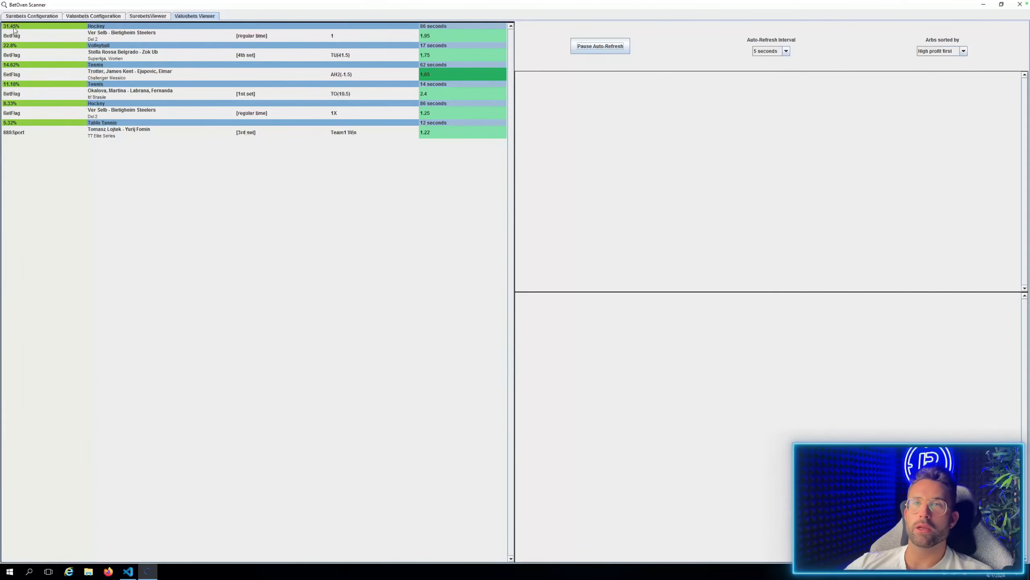
pyautogui.click(14, 30)
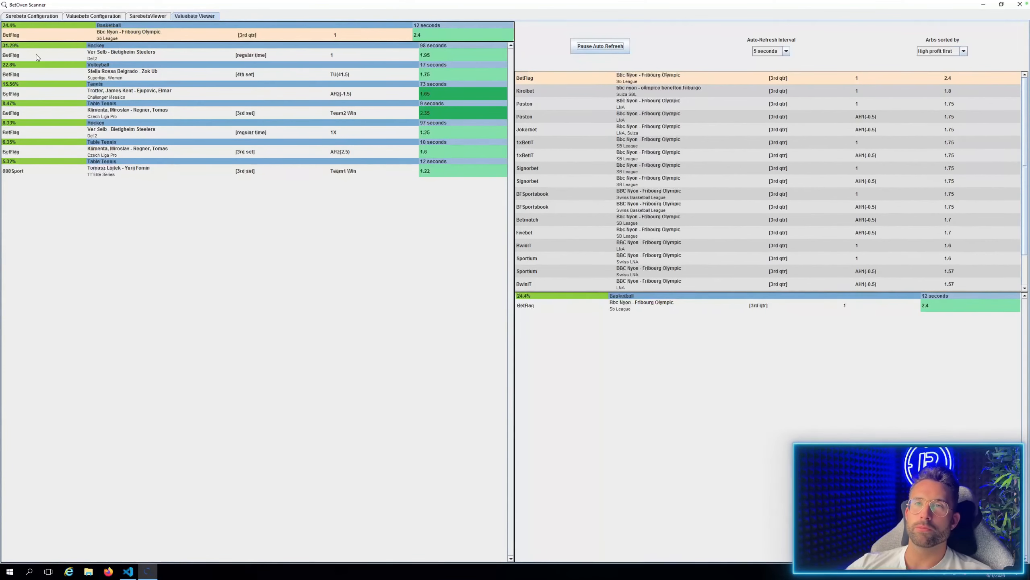
pyautogui.click(22, 75)
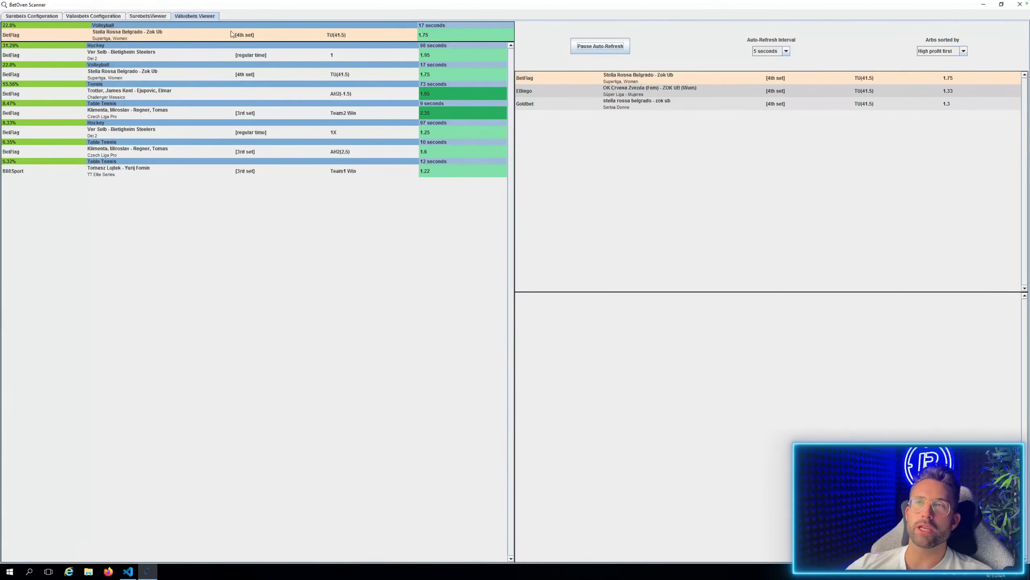
# Pause the valuebets auto-refresh and move the Stella Rossa Belgrado - Zok Ub valuebet out of the main list.
pyautogui.click(592, 46)
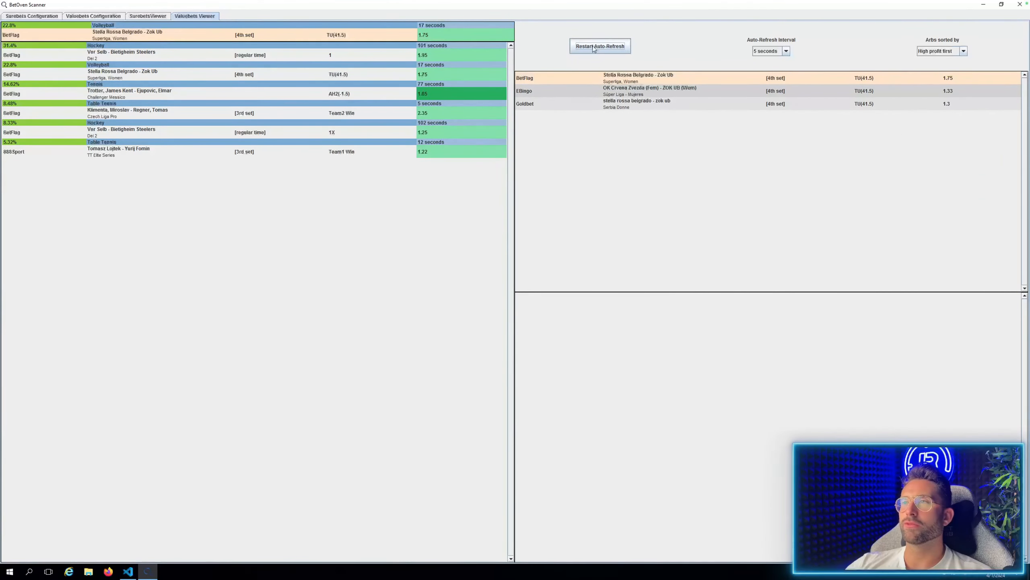
pyautogui.click(252, 37)
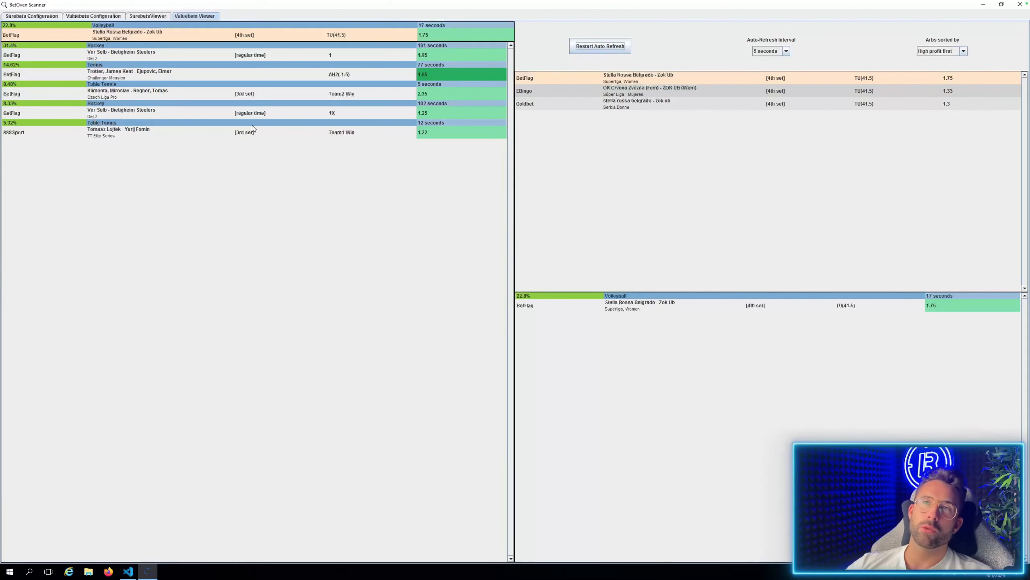
# View the odds comparison for BetFlag's Ver Selb - Bietigheim Steelers hockey valuebet, then return to the surebets viewer.
pyautogui.click(24, 55)
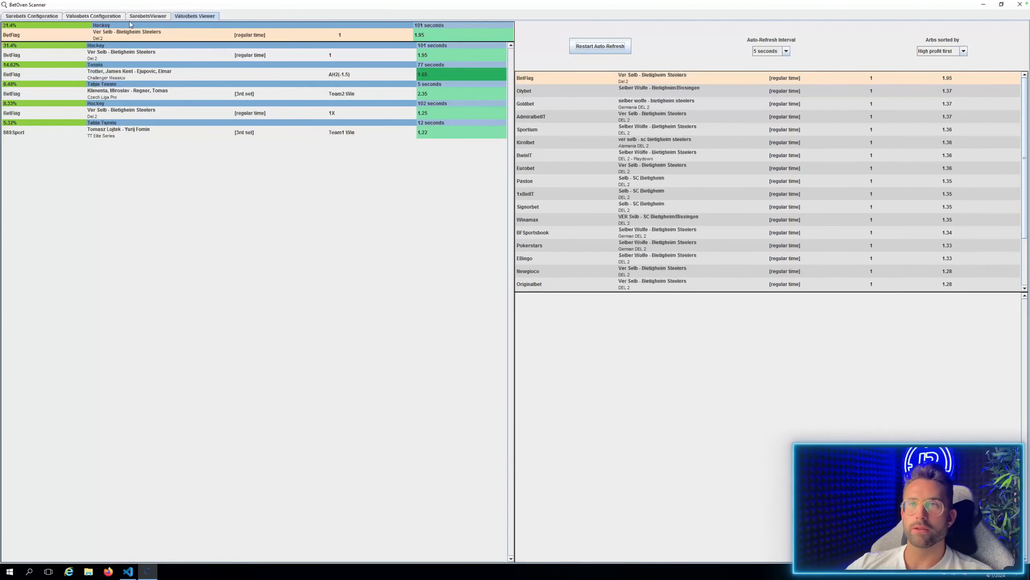
pyautogui.click(154, 15)
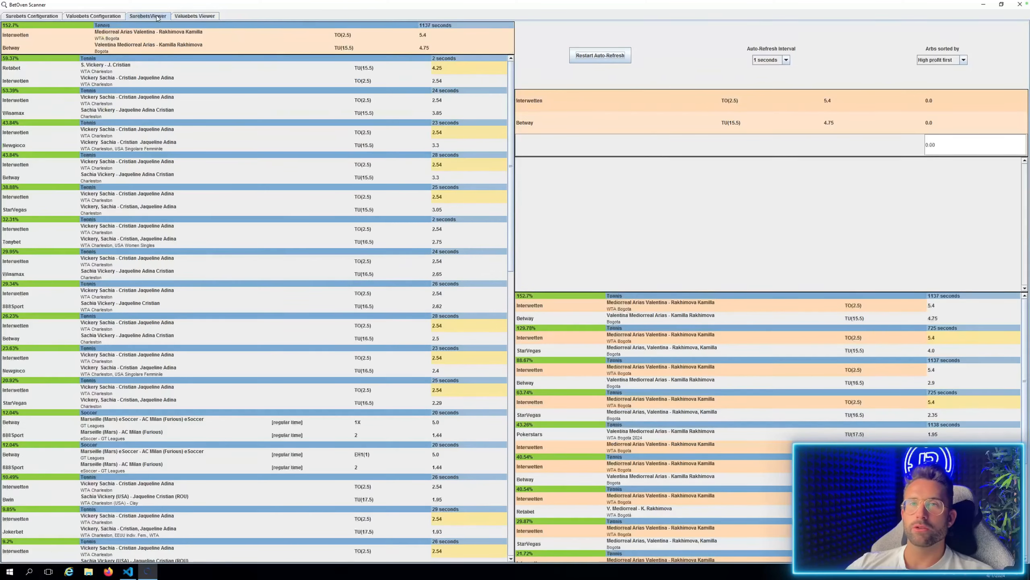